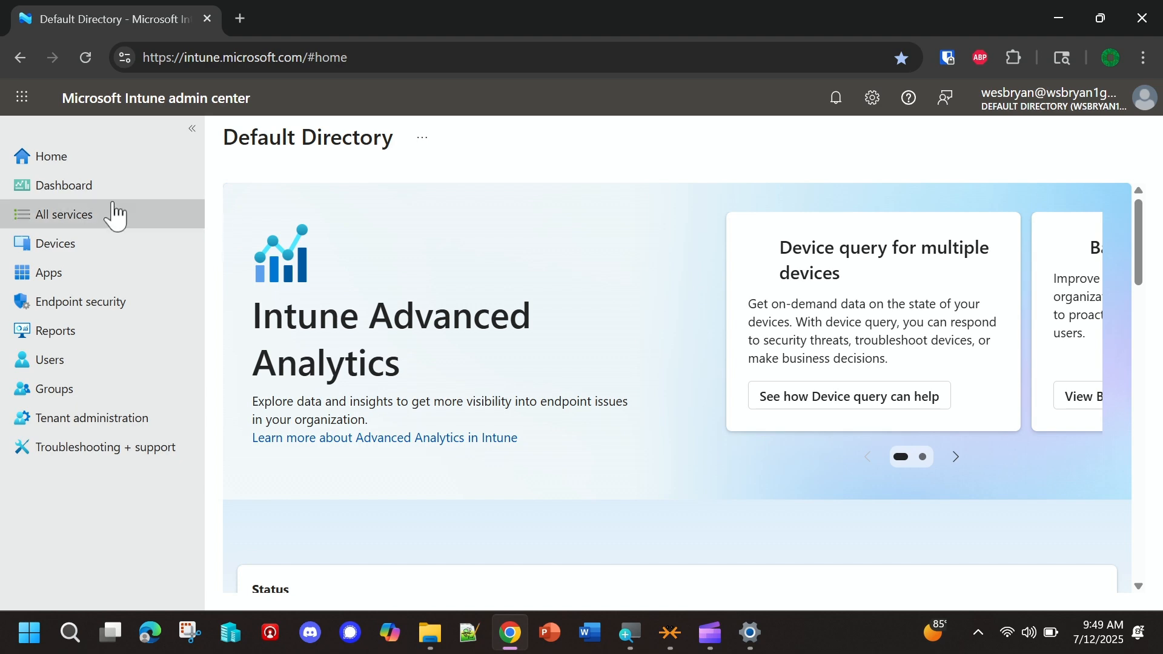
- Open the configuration policies for iOS/iPadOS devices
click(57, 255)
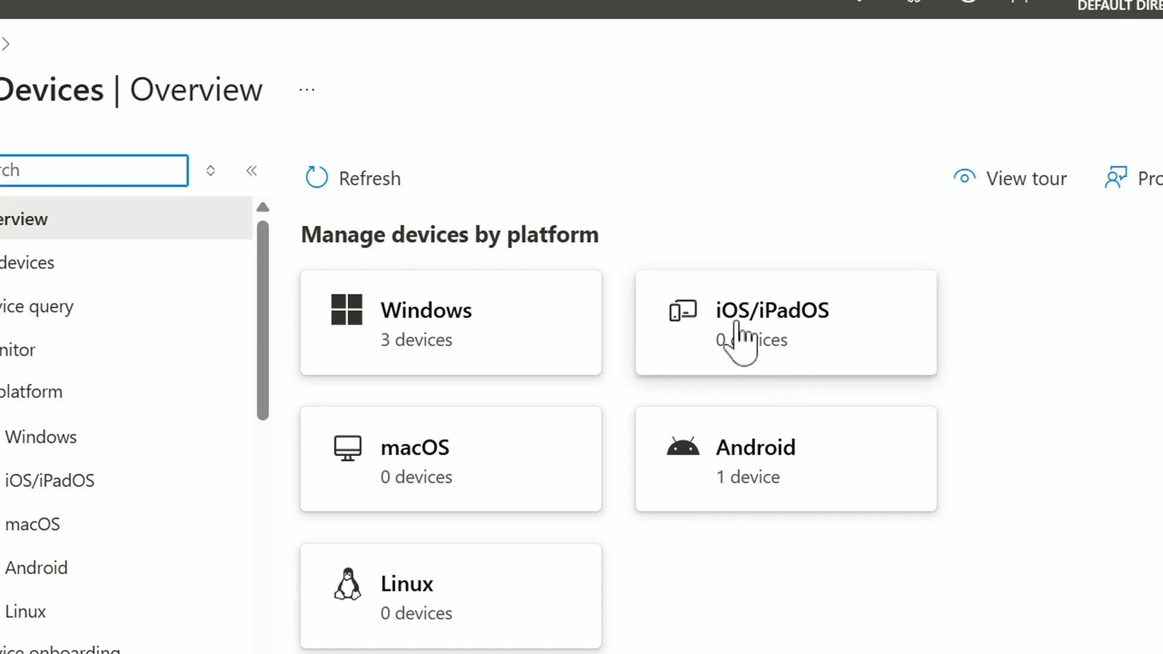
click(757, 322)
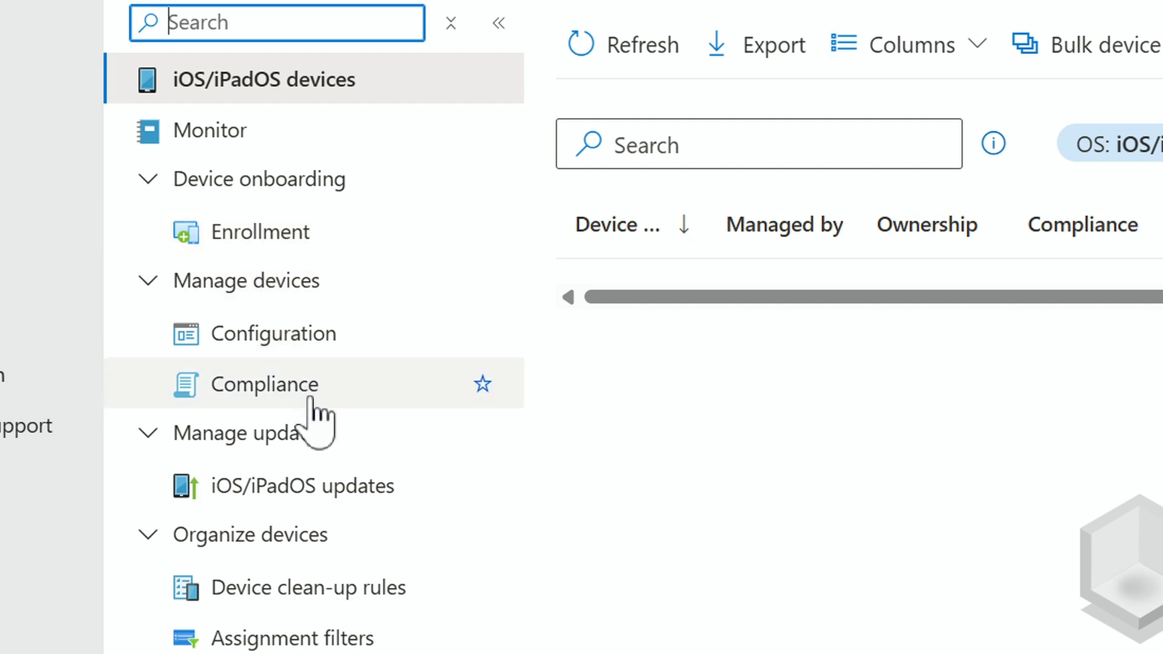
click(253, 356)
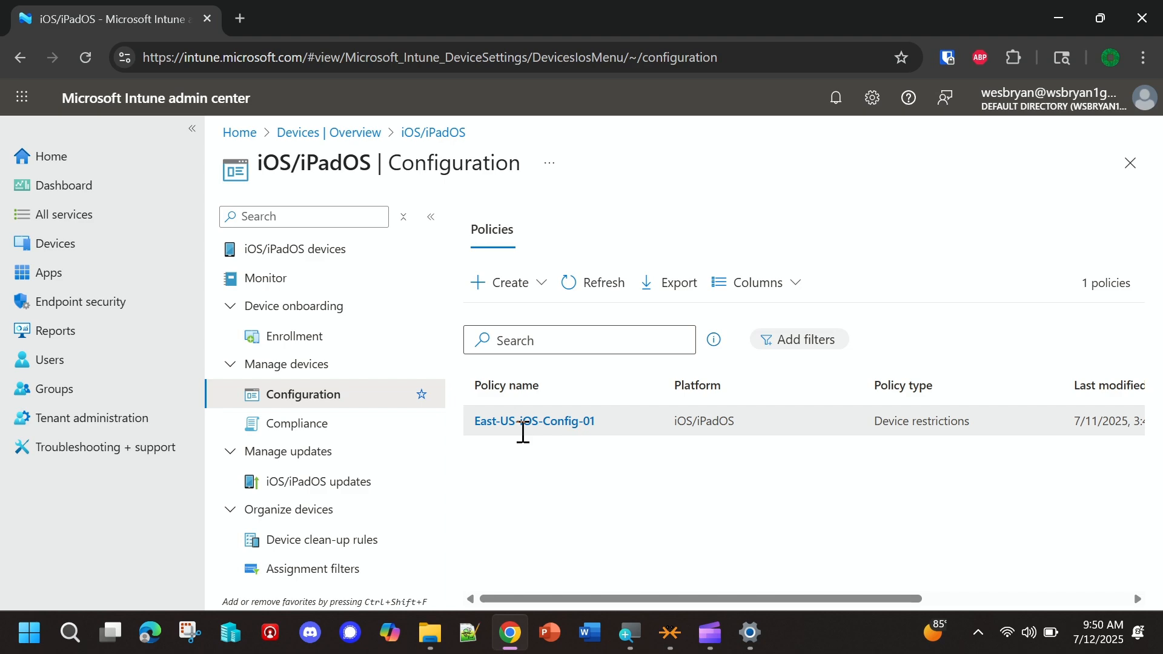
- Start a new iOS/iPadOS policy and set its profile type to Templates
click(507, 295)
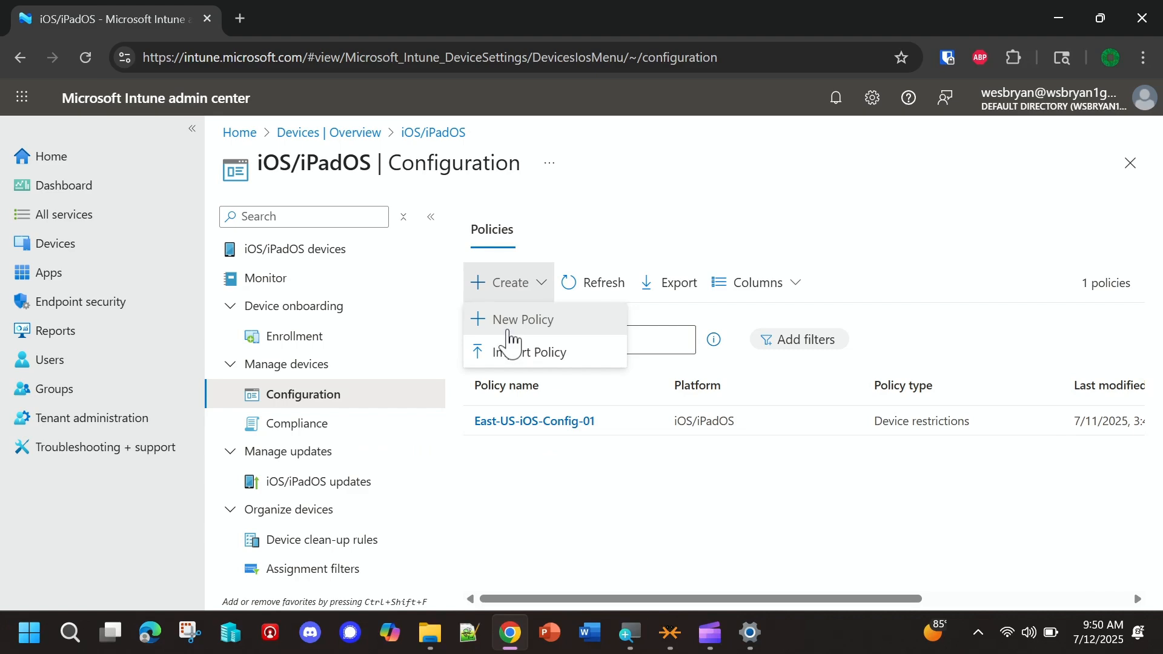
click(509, 352)
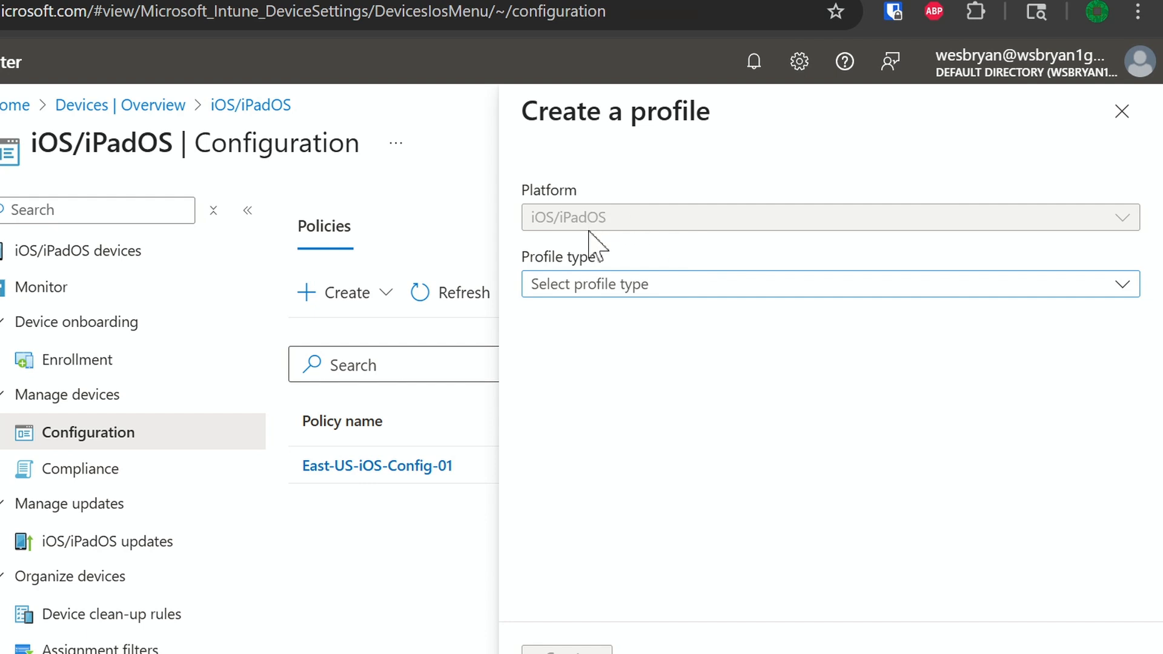
click(580, 296)
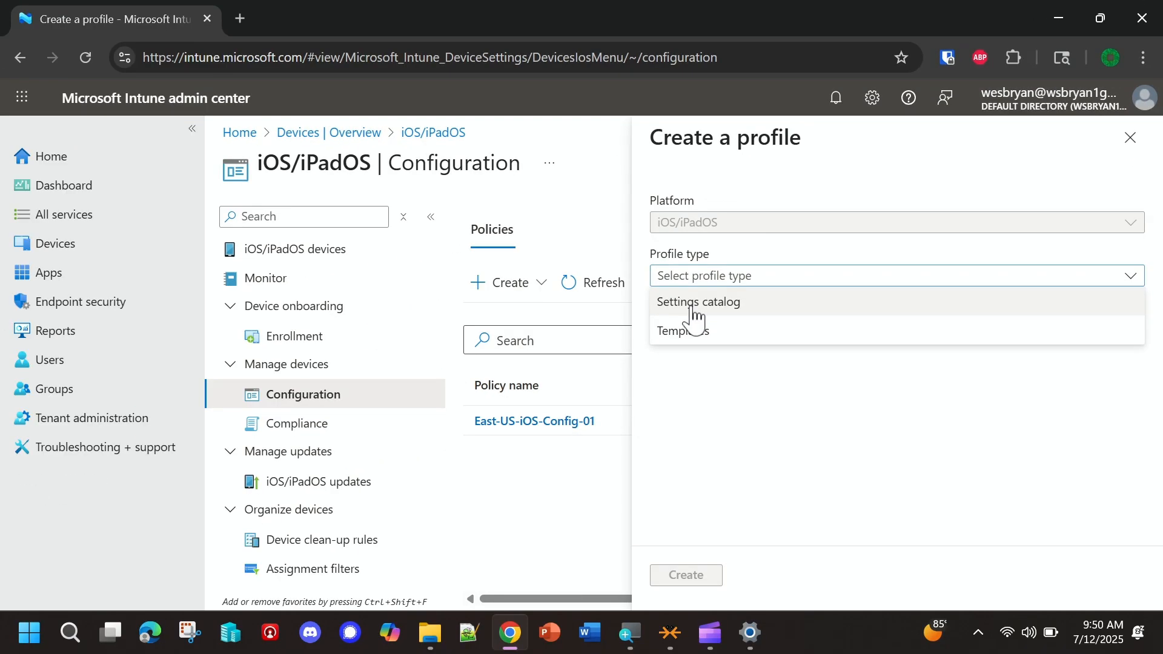
click(695, 315)
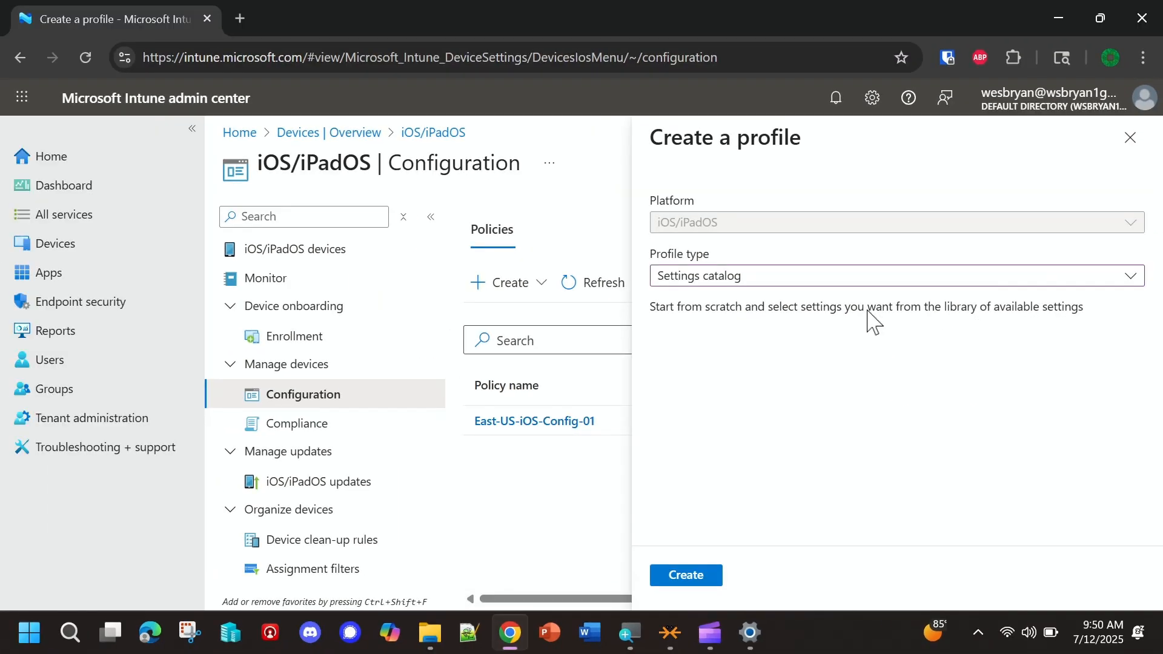
click(724, 280)
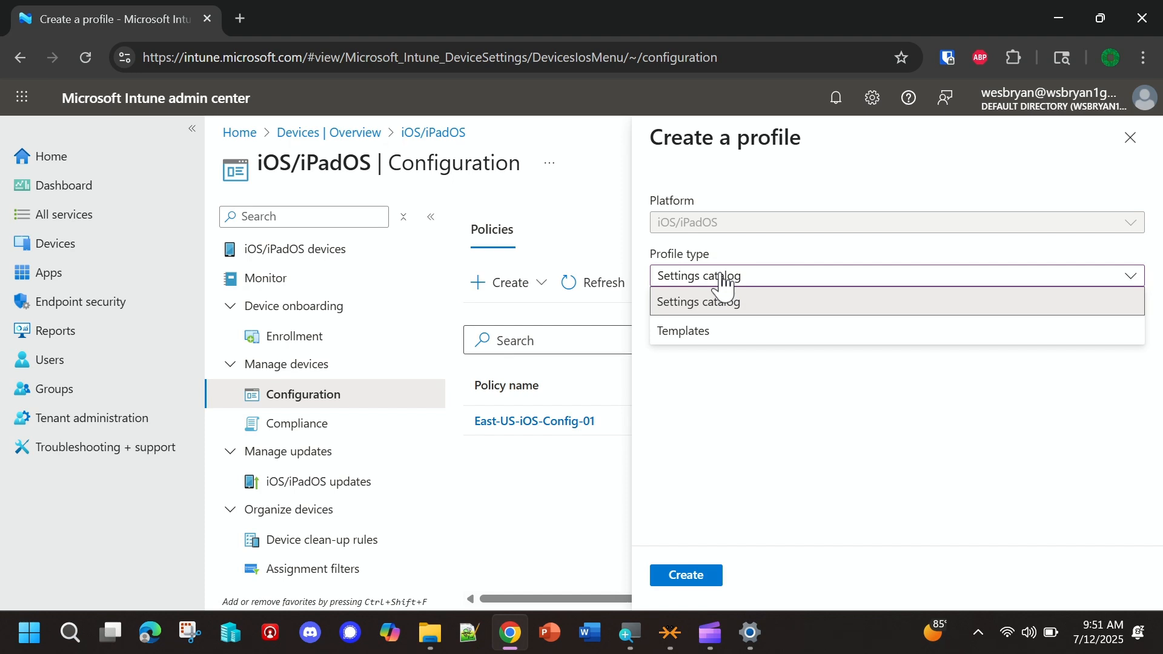
click(688, 335)
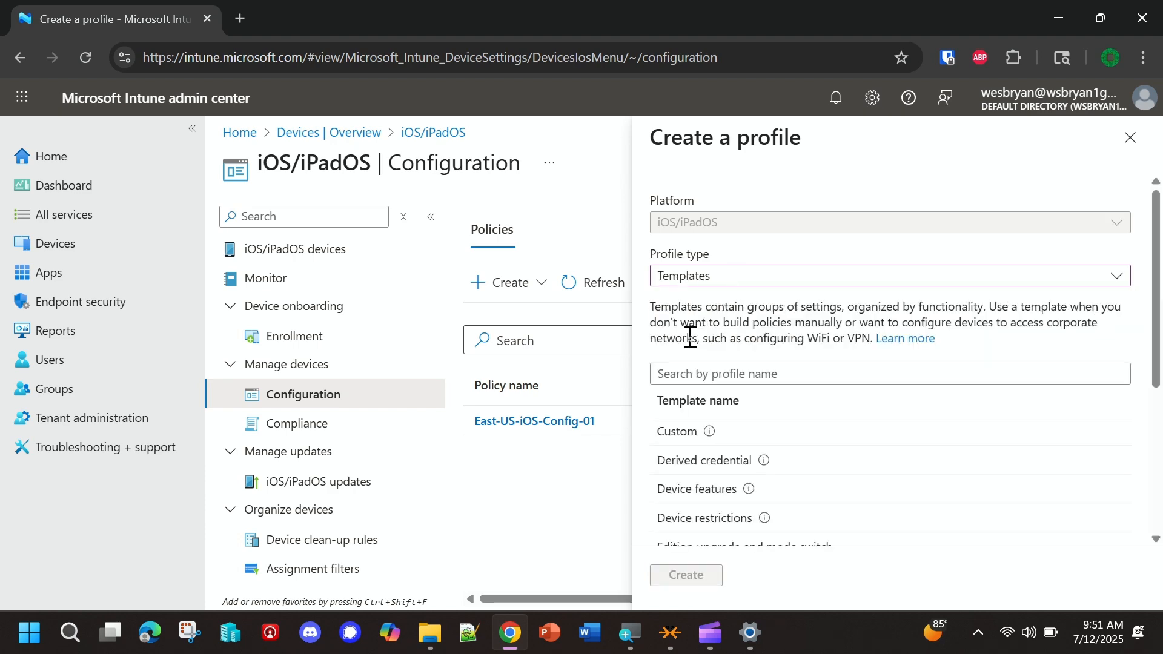
- Choose the Device features template and create the profile from it
scroll(788, 494, down, 2)
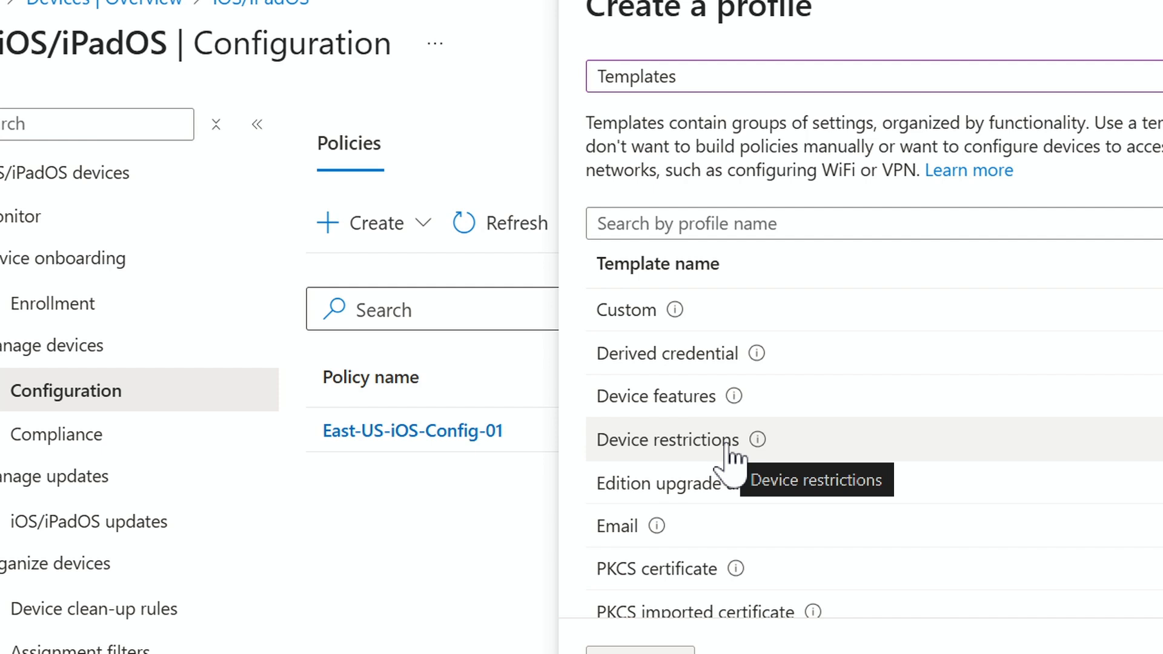
drag(586, 147, 960, 117)
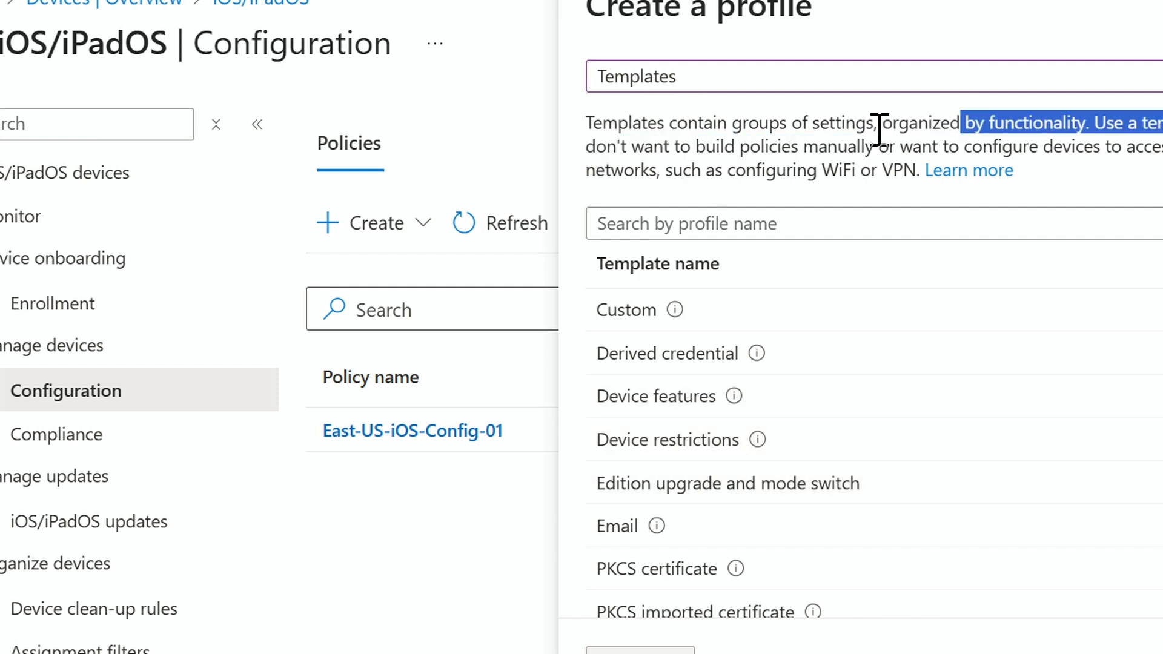
drag(873, 123, 1054, 124)
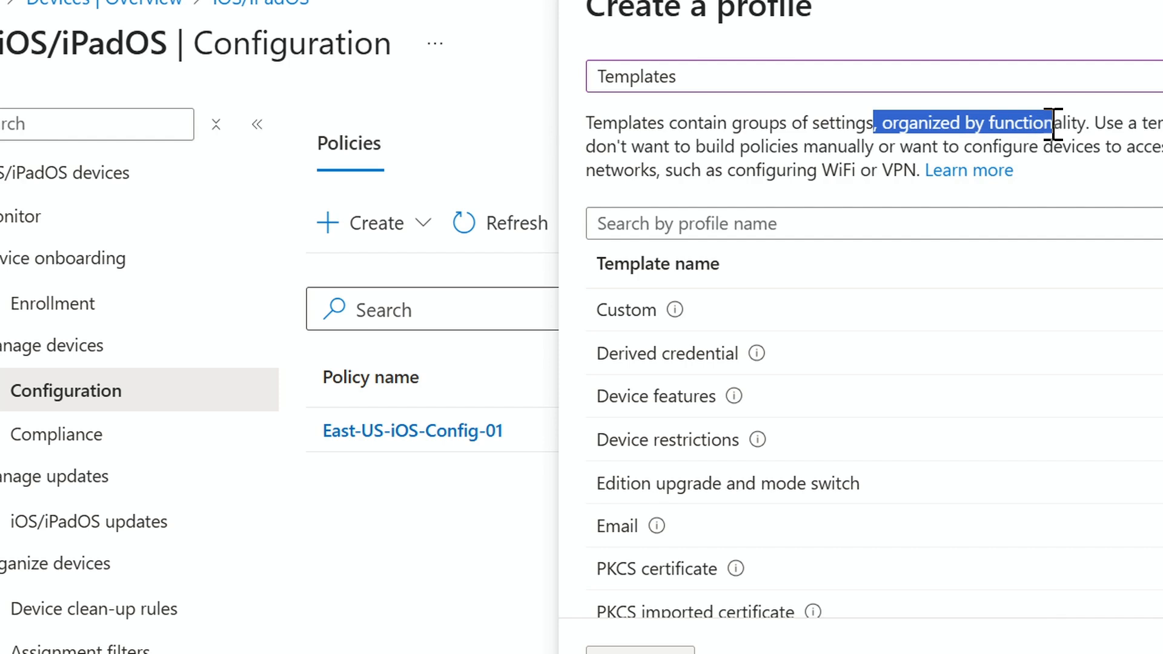
click(649, 400)
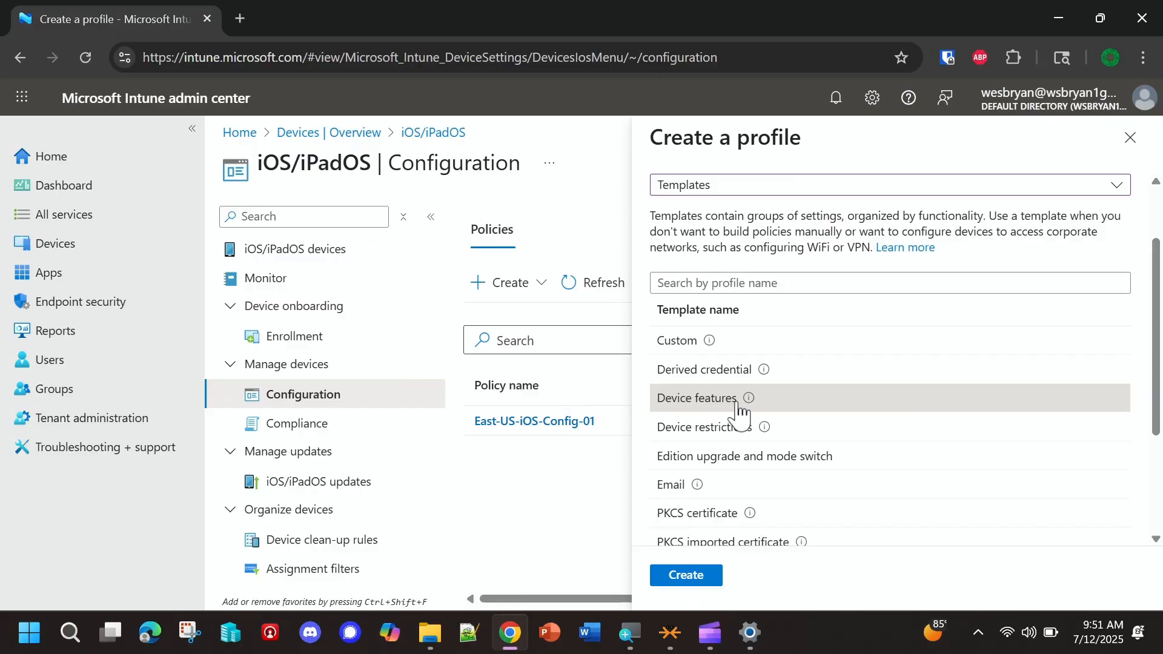
mouse_move(734, 399)
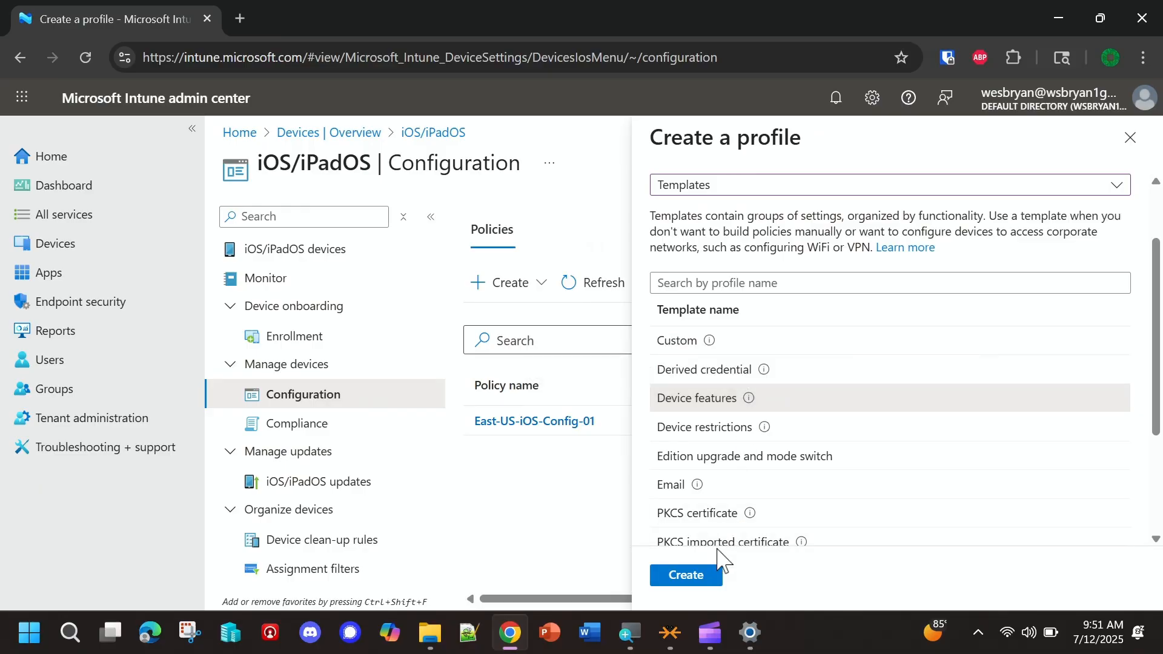
click(696, 576)
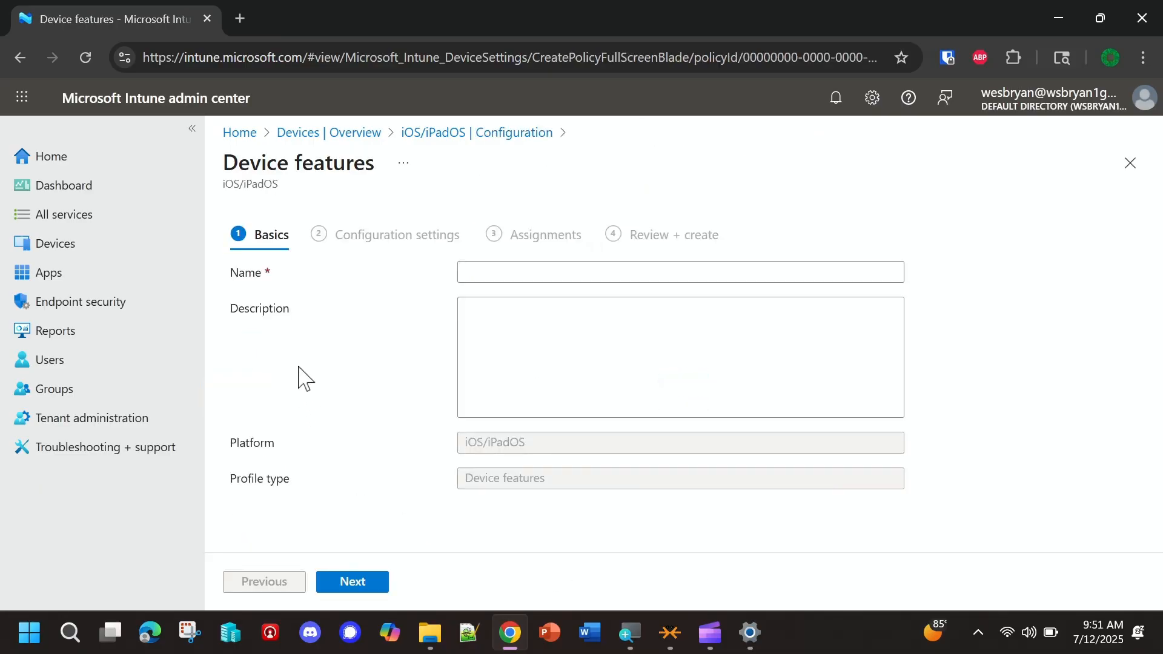
- Enter West-US-Config as the name of the device features profile
click(504, 271)
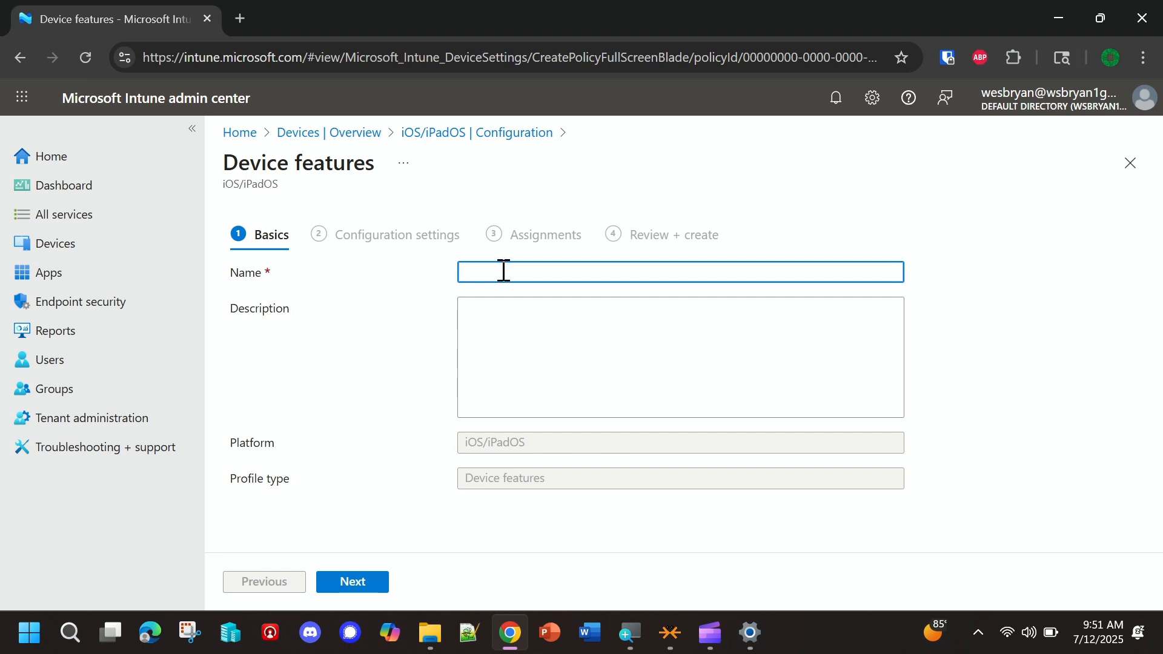
text(West-)
text(Wolf)
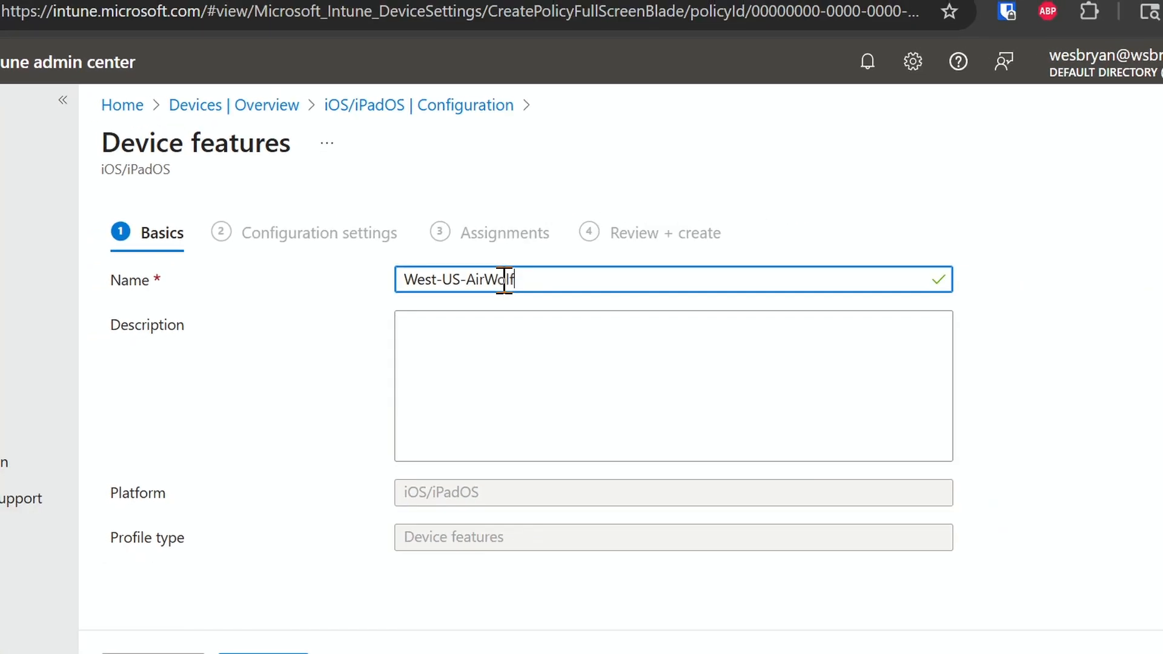
key(BackSpace)
key(BackSpace)
key(BackSpace)
key(BackSpace)
key(BackSpace)
key(BackSpace)
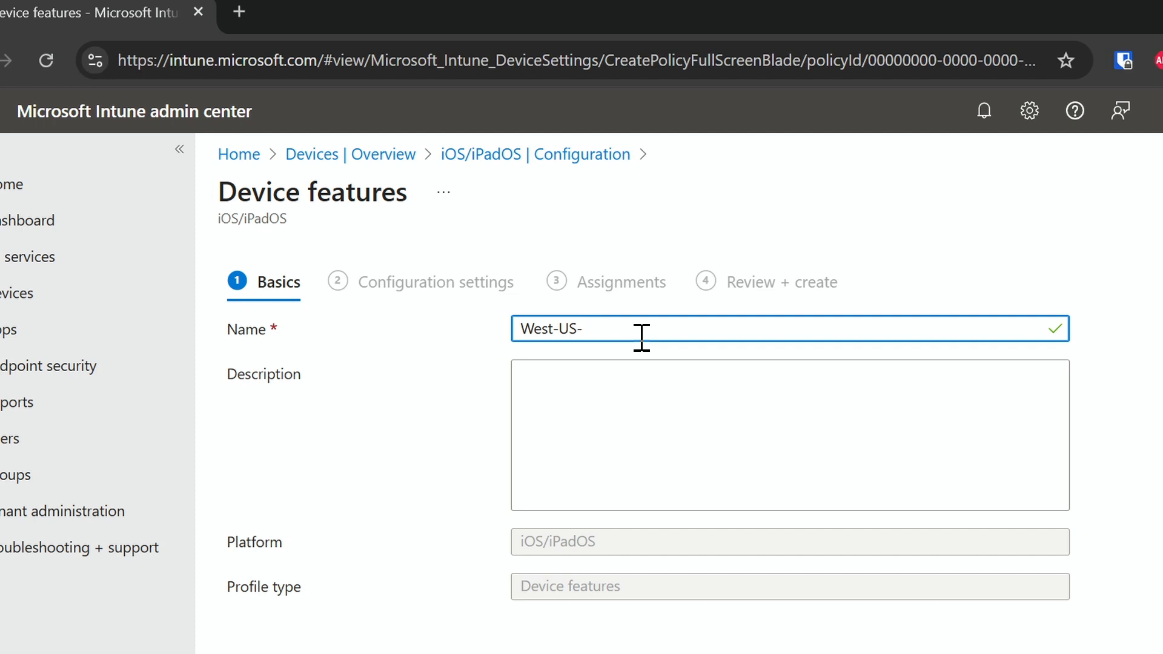
text(o)
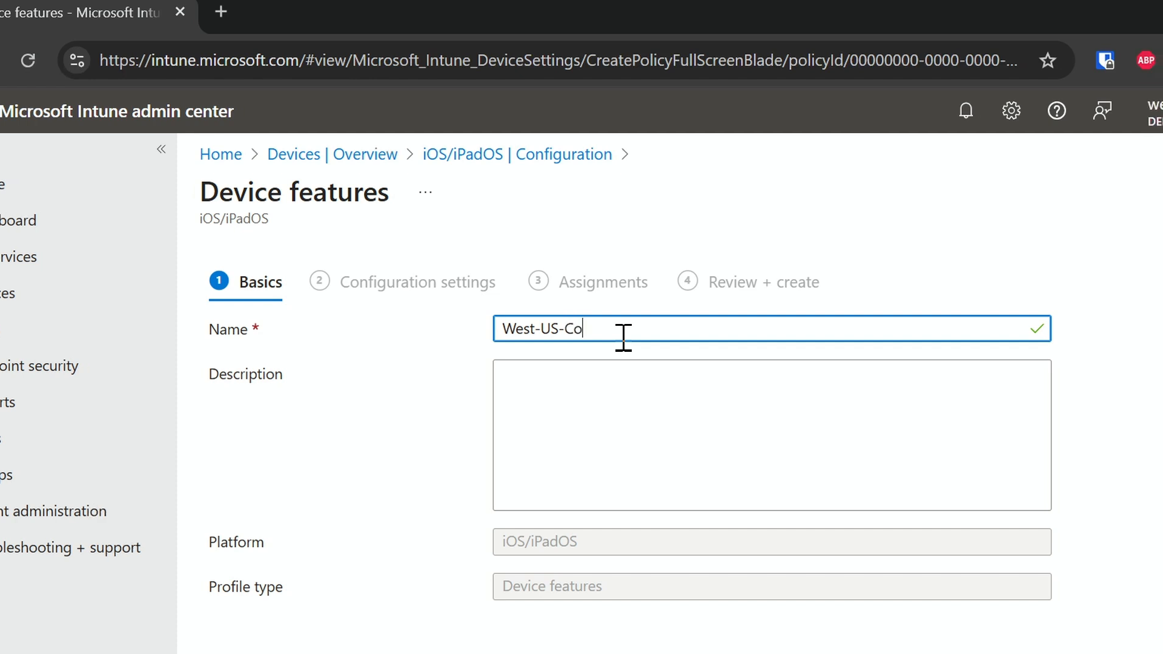
text(di)
key(BackSpace)
key(BackSpace)
key(BackSpace)
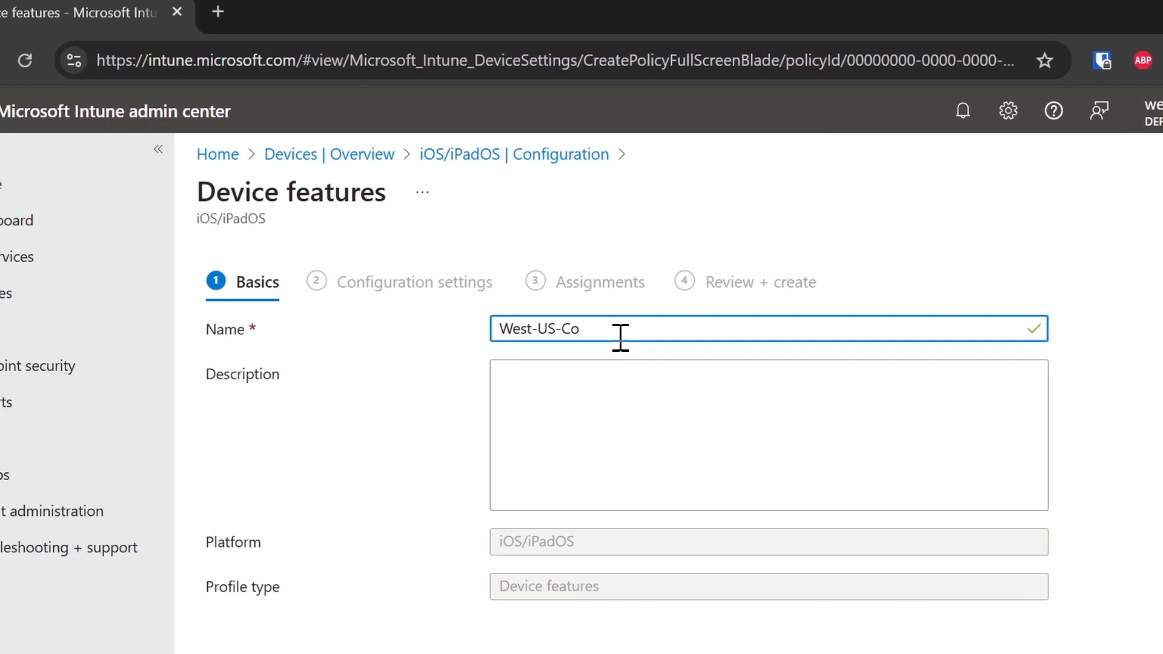
text(nfig)
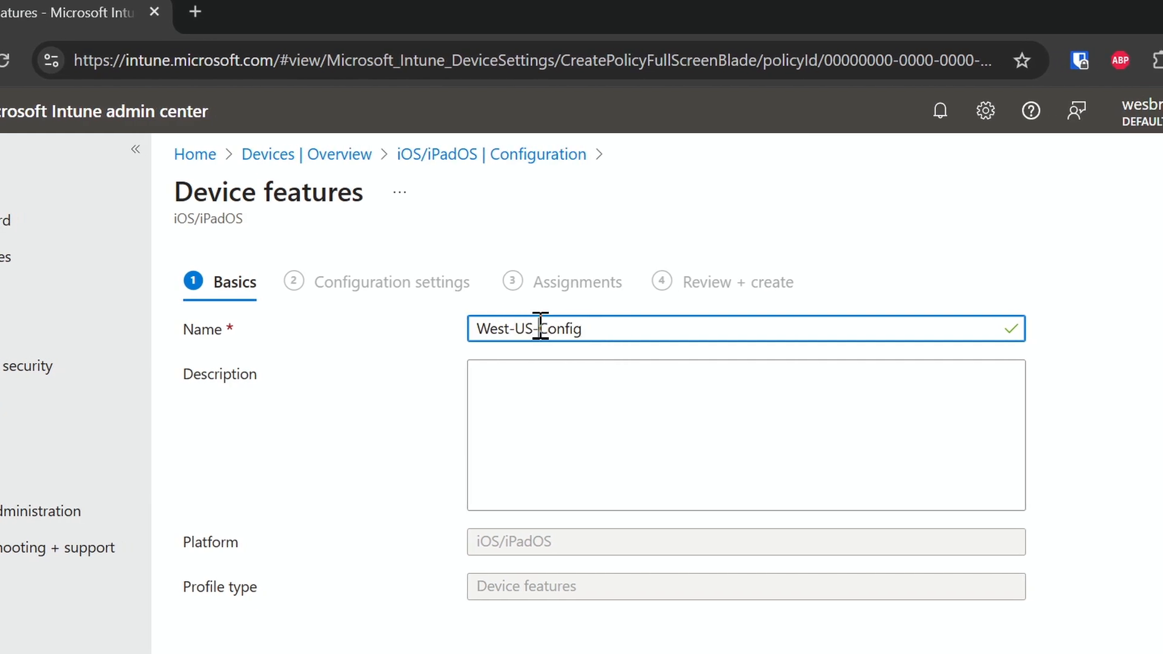
- Extend the profile name to West-US-iOS-Config-01 and continue to the configuration settings
click(578, 330)
text(iOS-)
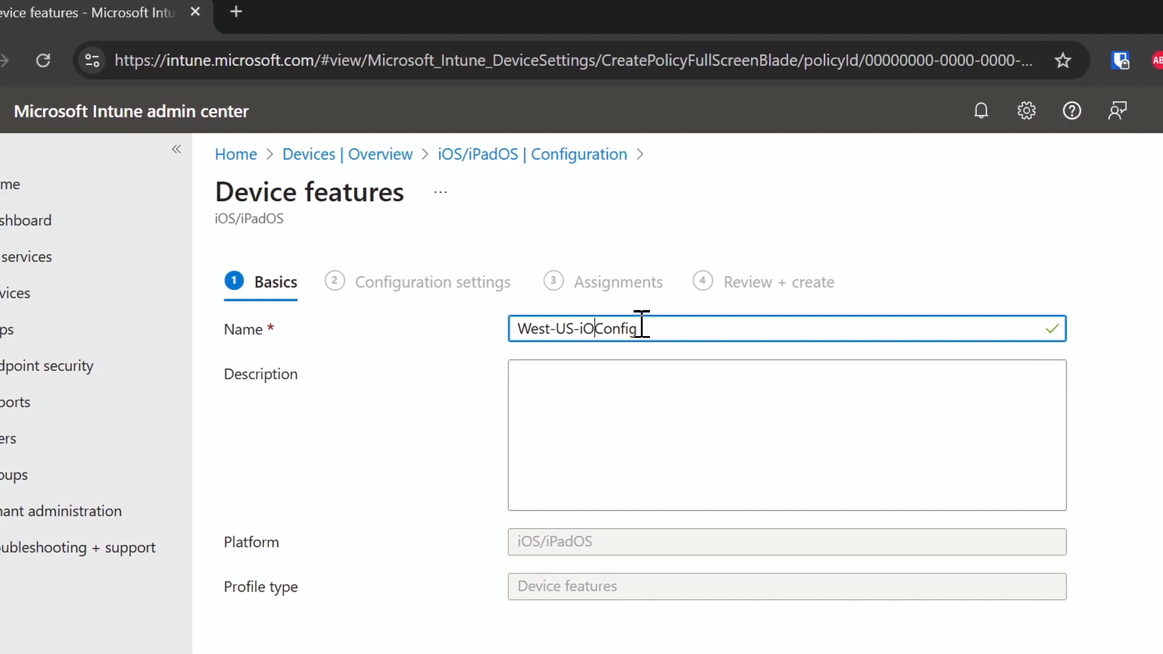
click(629, 330)
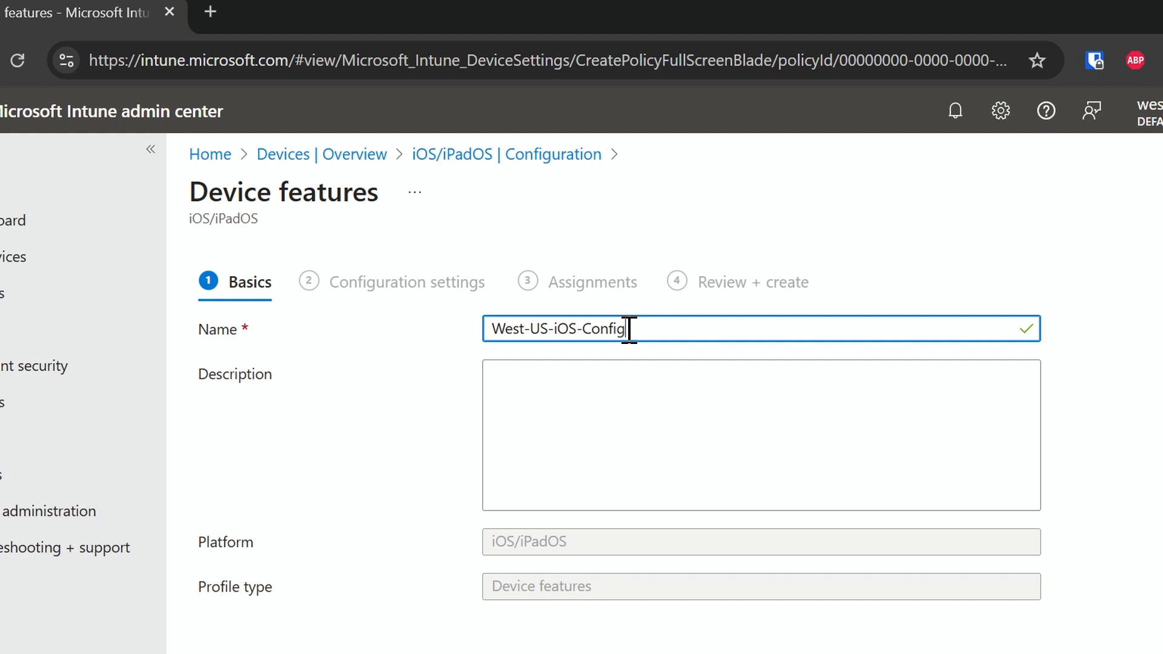
text(-01)
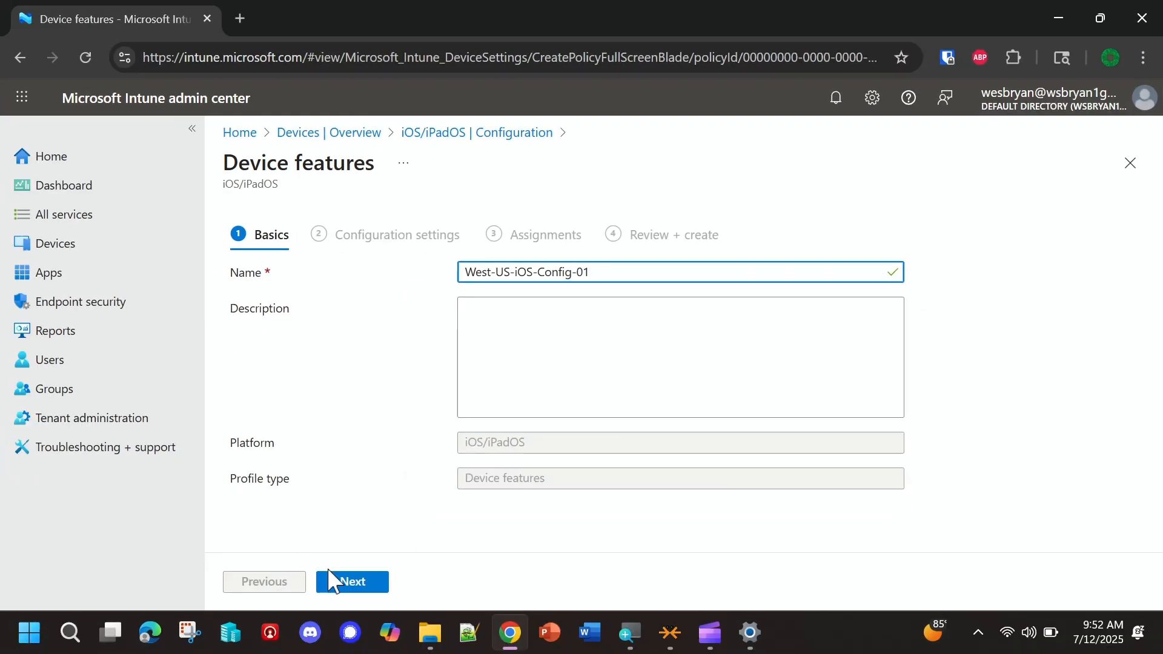
click(267, 634)
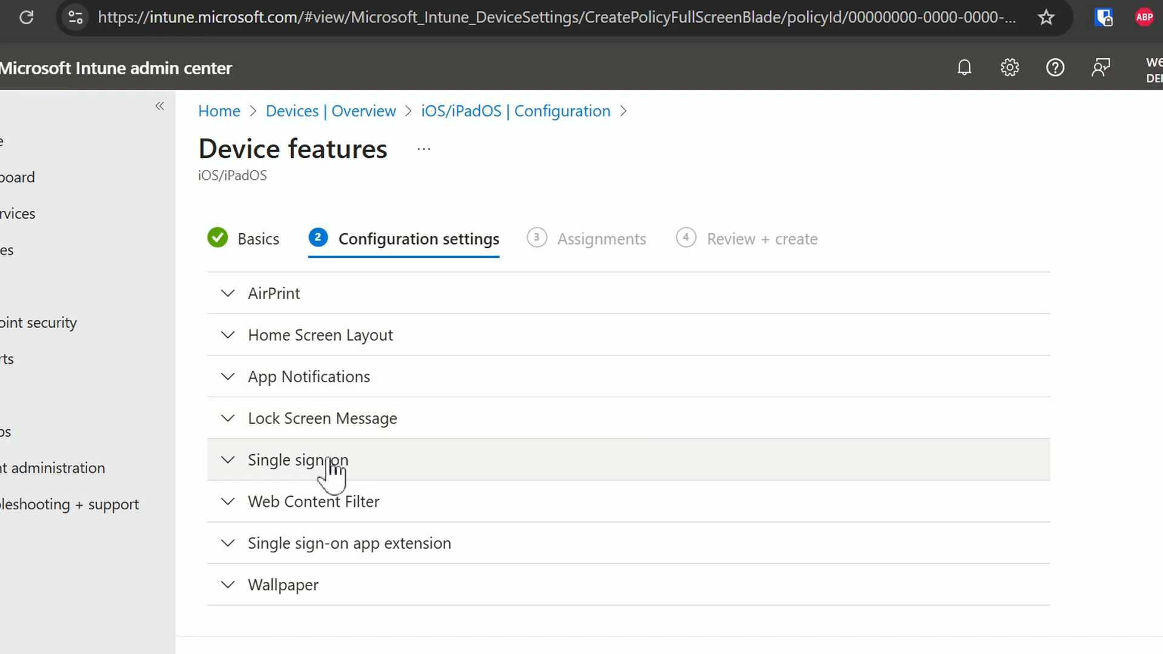
- Under Lock Screen Message, set the "If Lost, Return to..." message to "If, lost return to WB Training"
scroll(332, 473, down, 1)
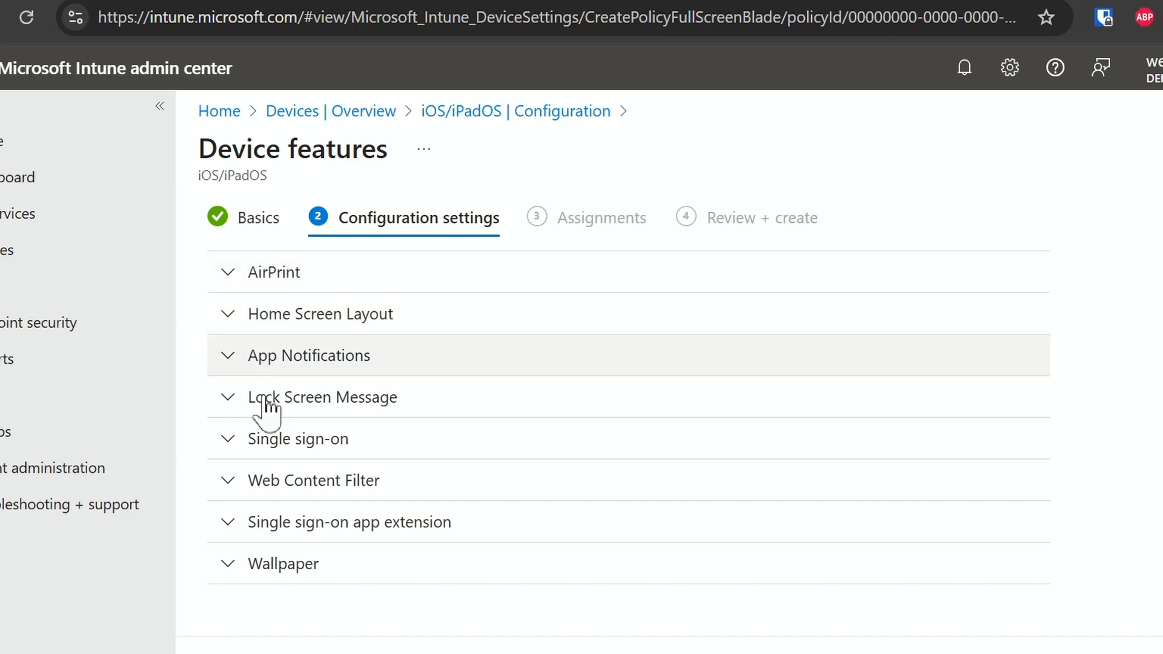
click(225, 401)
scroll(424, 514, down, 4)
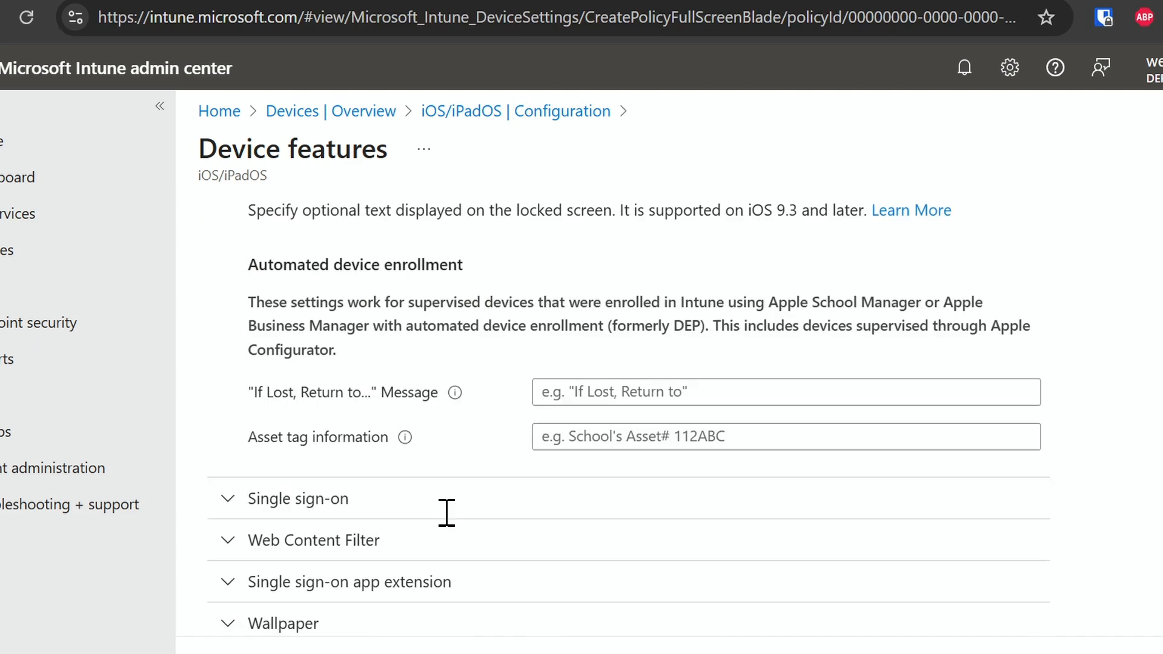
click(672, 395)
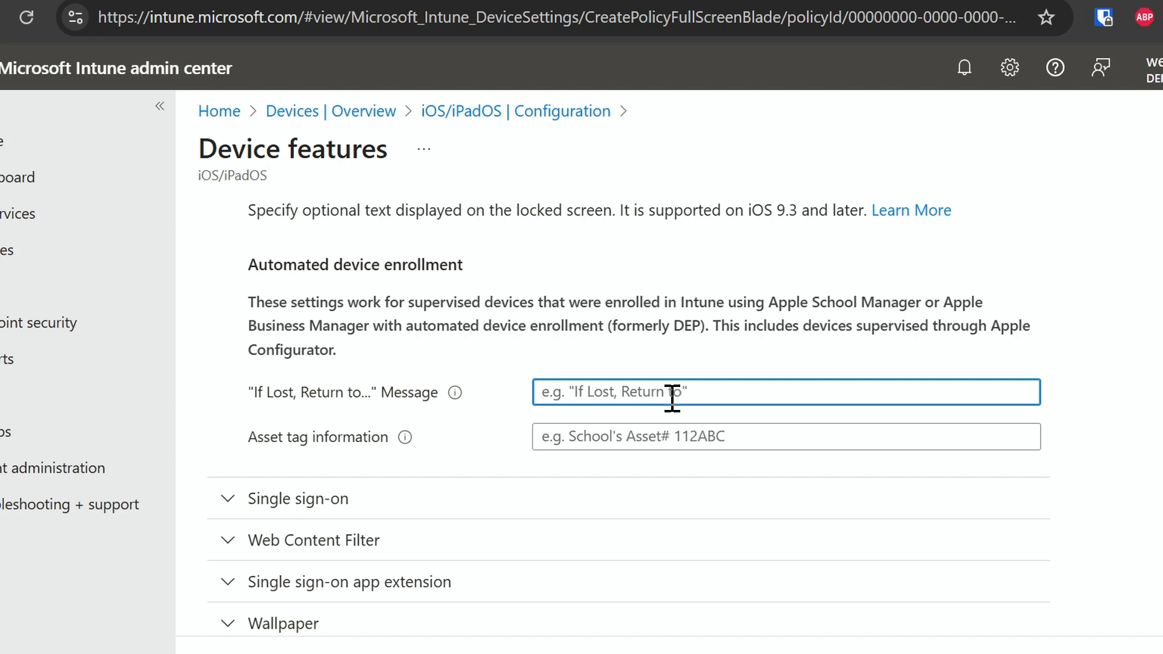
text(If, lost )
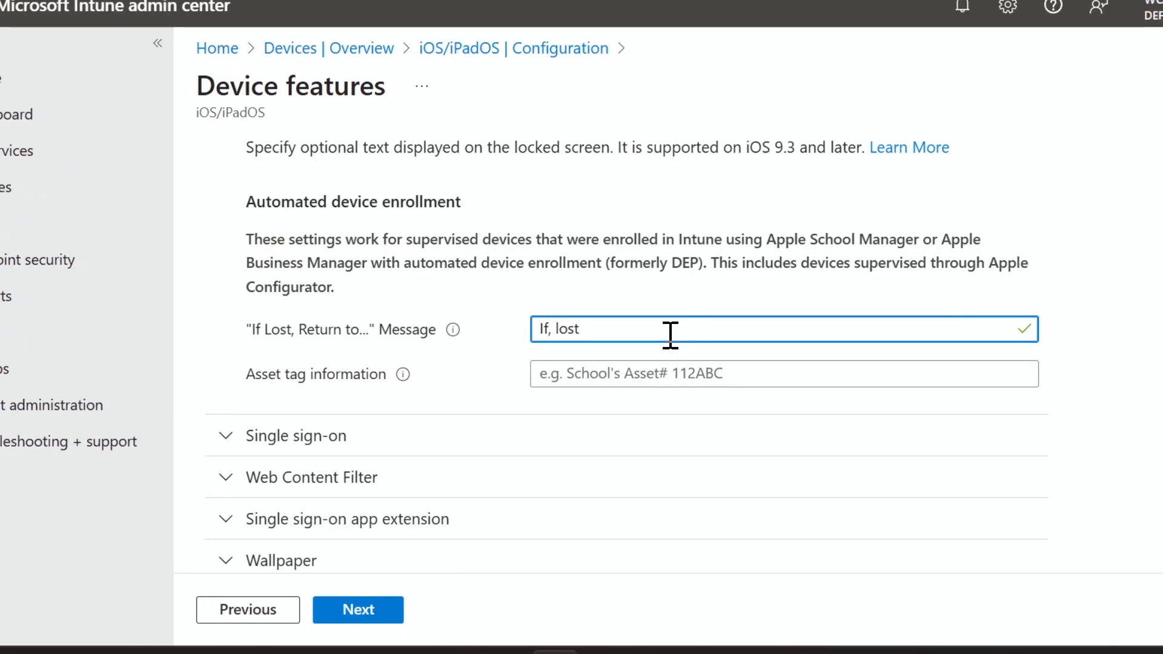
text(Retu)
key(BackSpace)
key(BackSpace)
key(BackSpace)
key(BackSpace)
text(rute)
key(BackSpace)
key(BackSpace)
key(BackSpace)
text(etu)
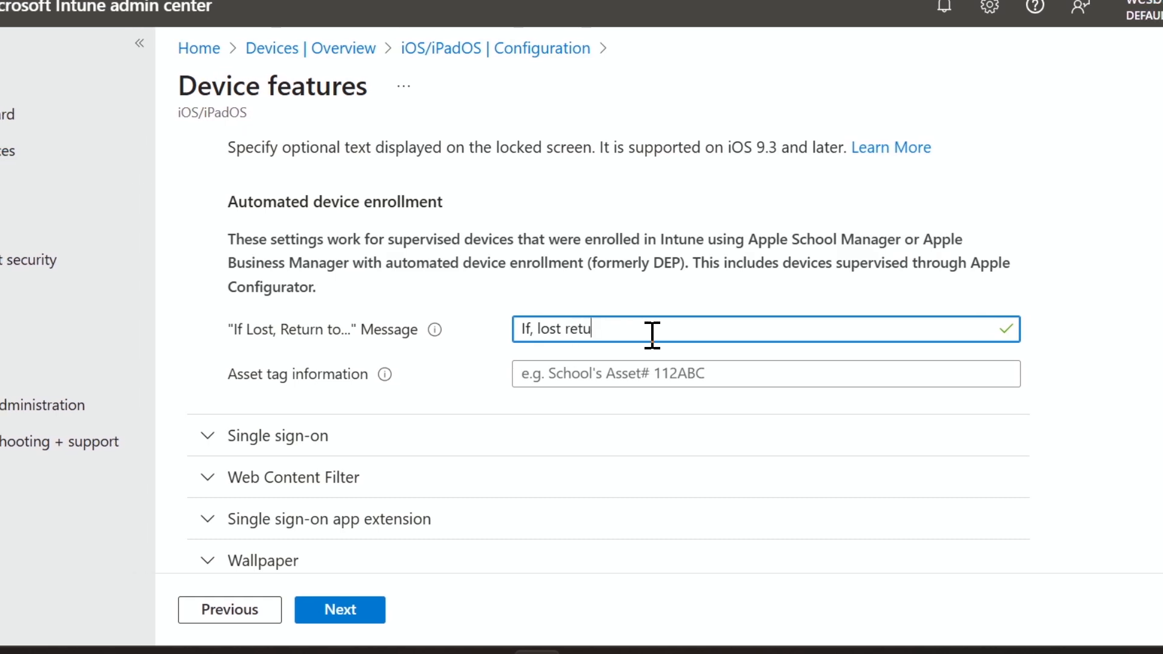
text(re)
key(BackSpace)
text(n t)
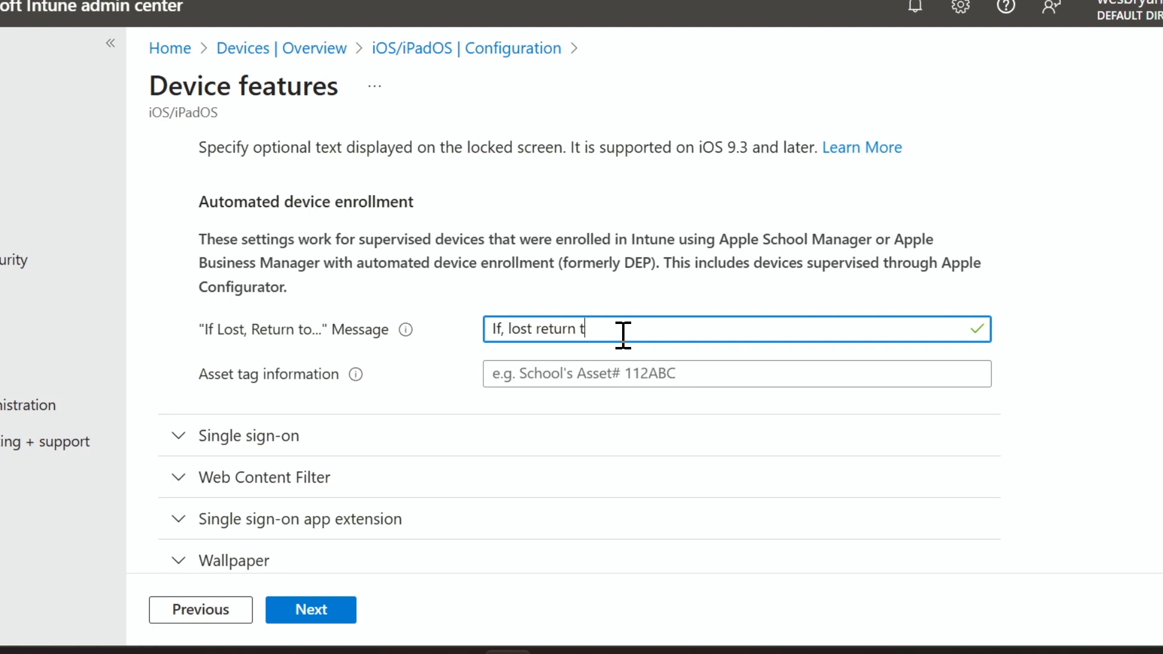
text(o We)
key(BackSpace)
text(B t)
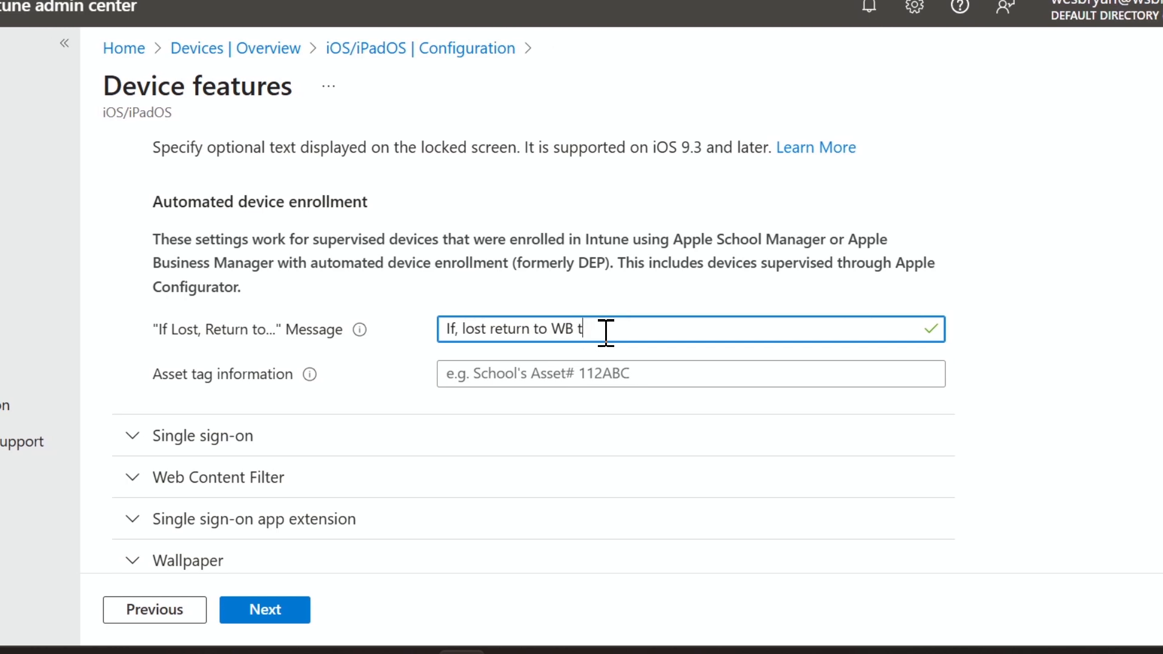
text(raining)
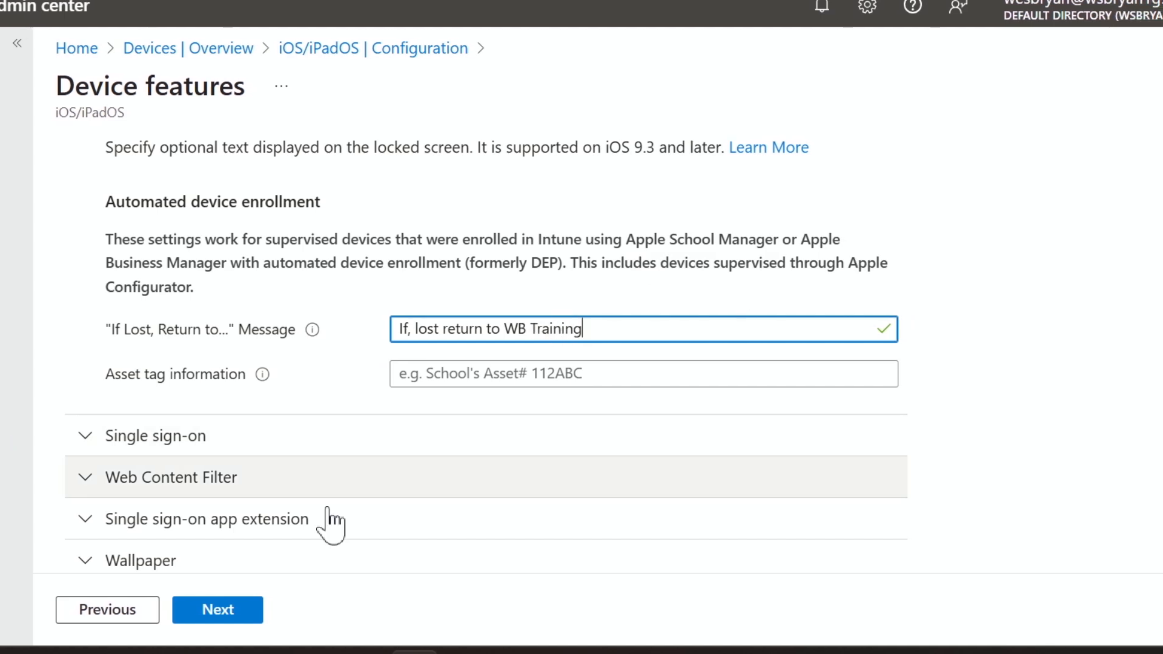
- Expand the Single sign-on app extension and Web Content Filter sections and read the enrollment requirements of the web content filter
scroll(195, 473, down, 1)
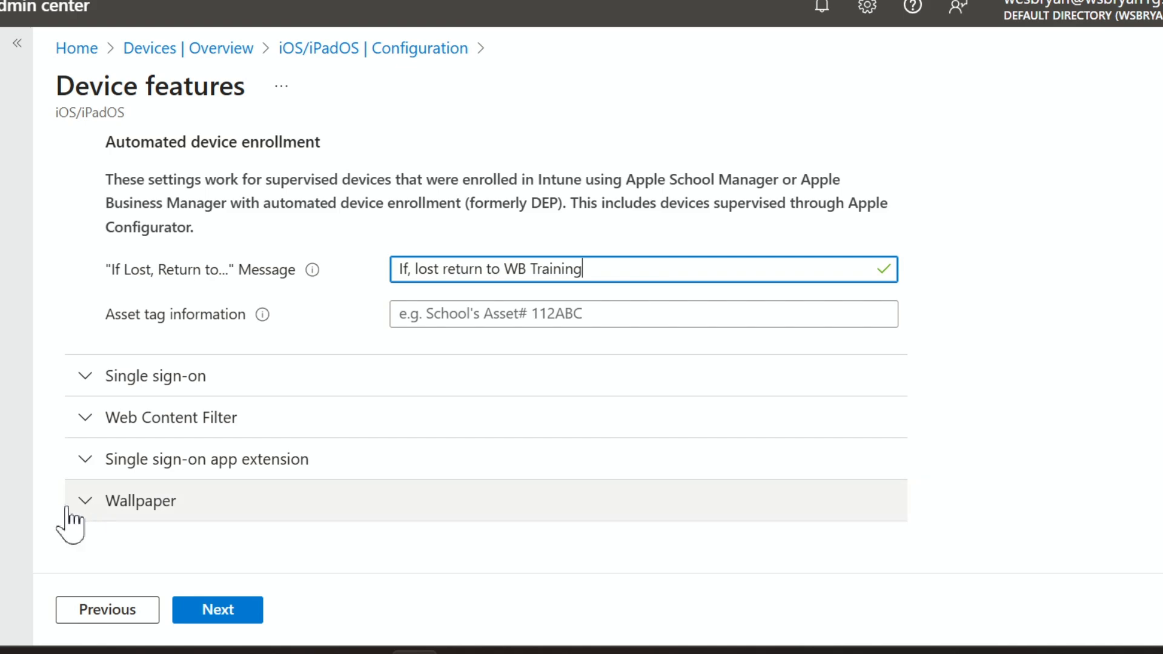
click(87, 459)
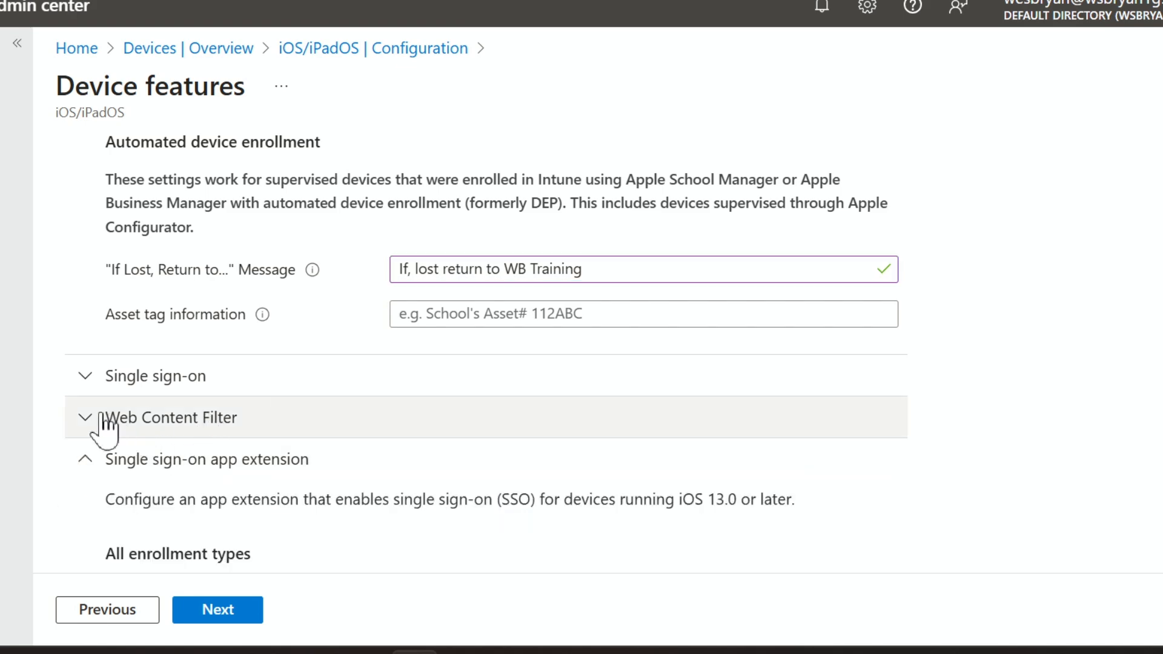
click(95, 426)
scroll(141, 423, down, 5)
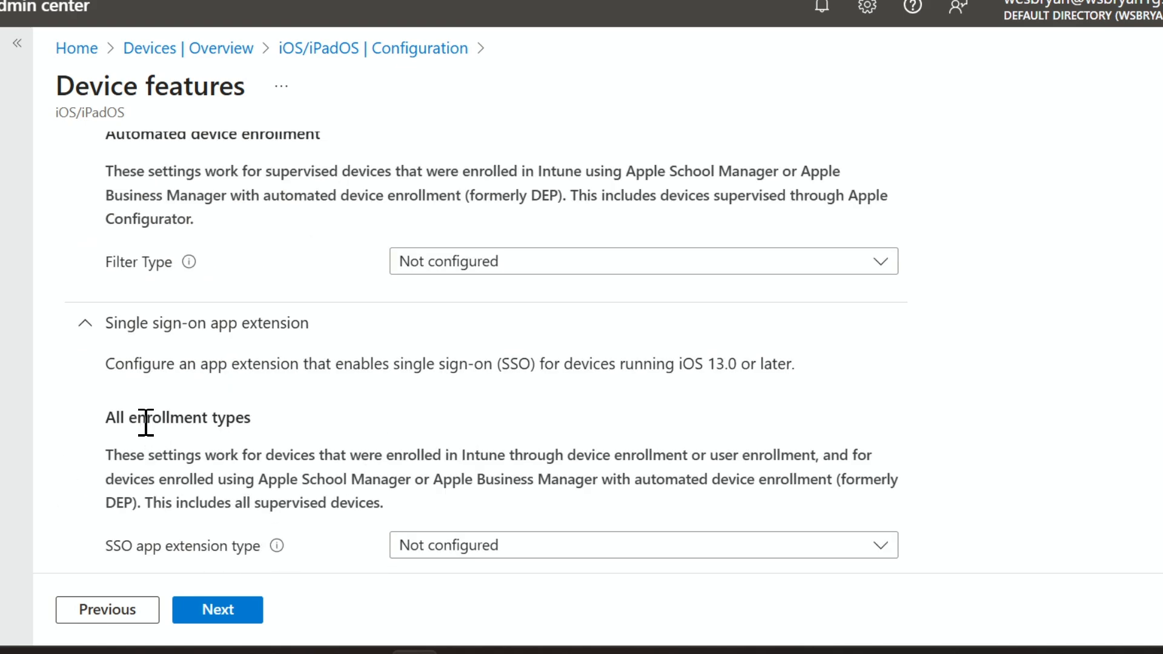
scroll(143, 420, up, 2)
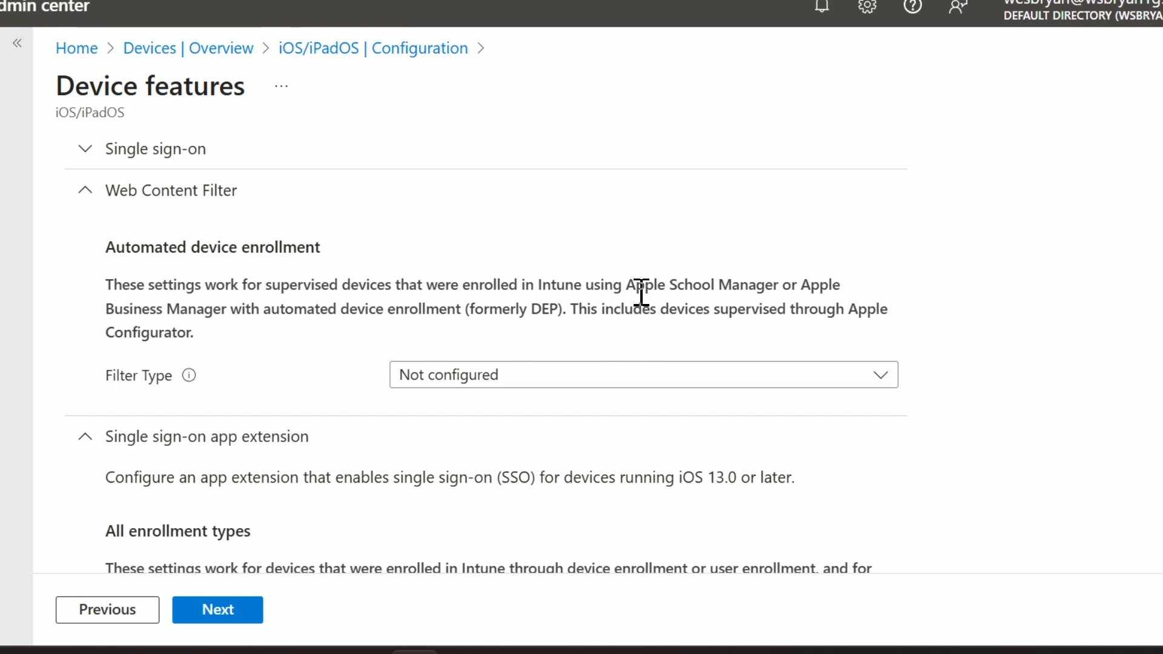
drag(625, 290, 760, 290)
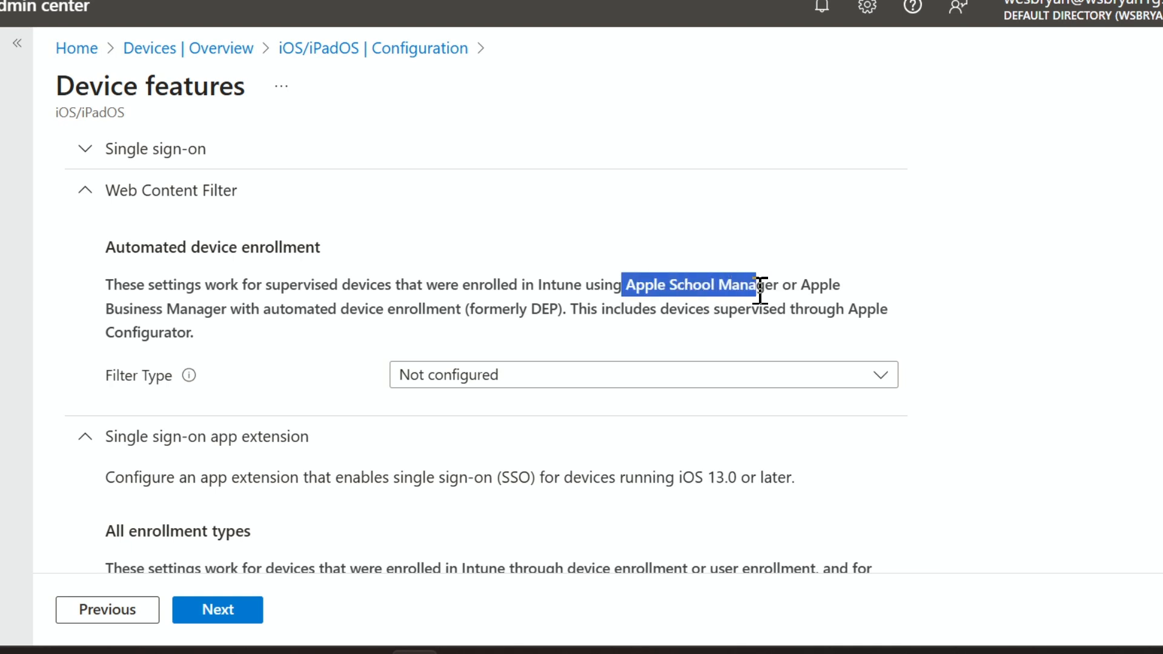
drag(107, 308, 196, 310)
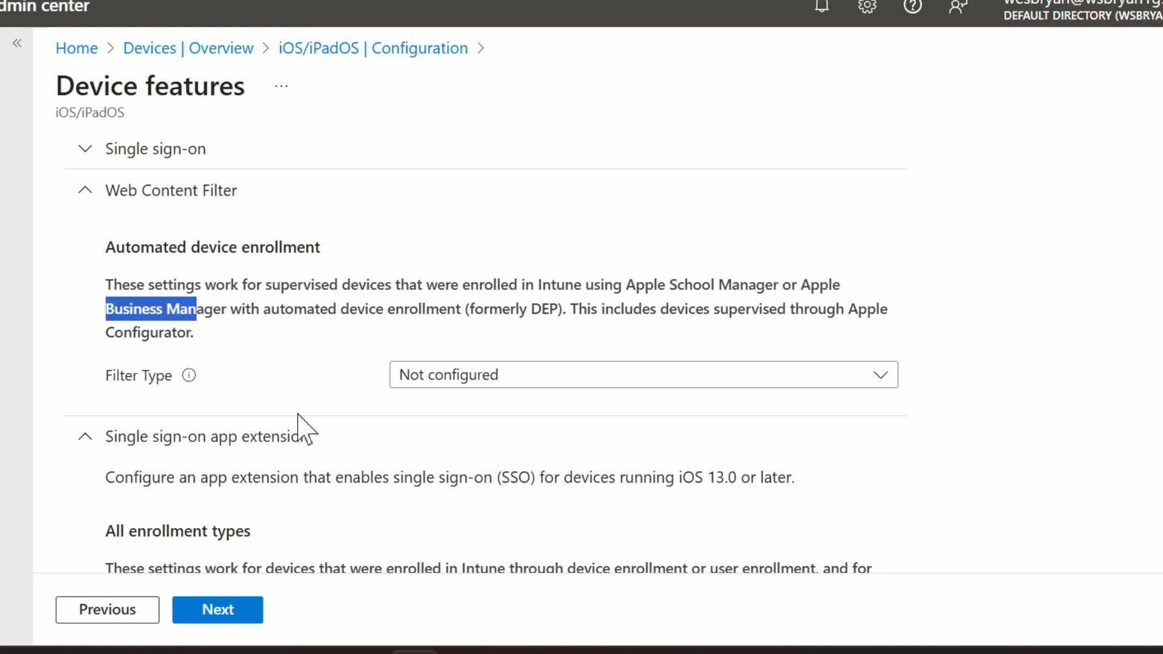
- Compare the supported enrollment types of the single sign-on app extension with those of the web content filter
scroll(299, 427, down, 2)
drag(710, 456, 823, 459)
drag(192, 219, 105, 172)
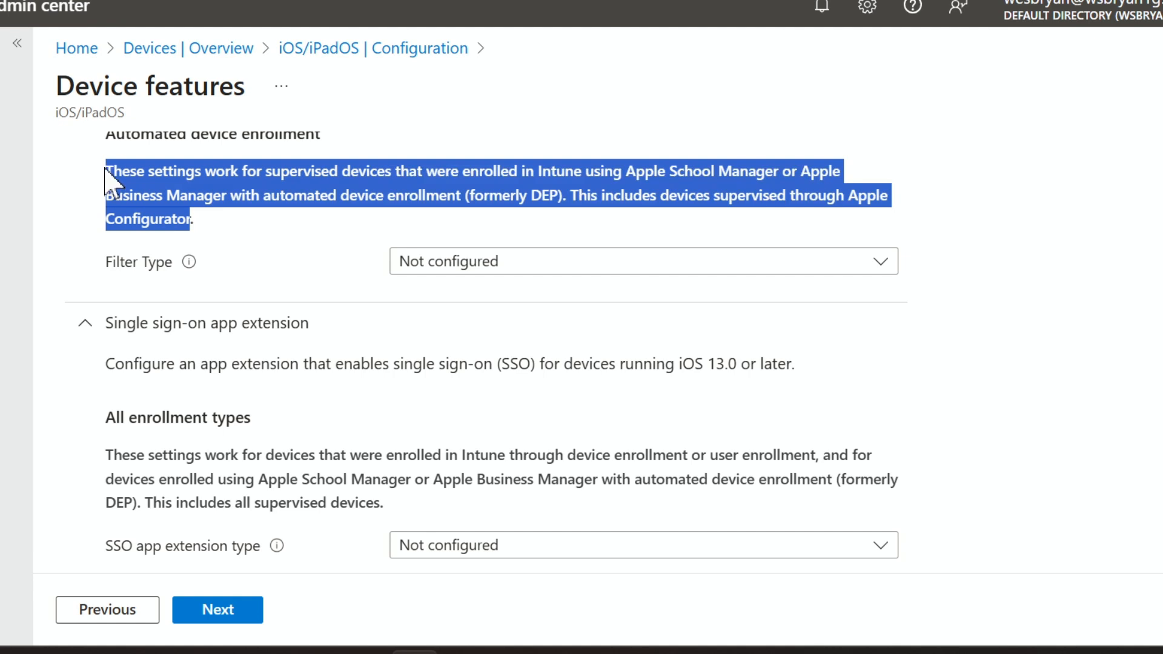
drag(113, 455, 381, 506)
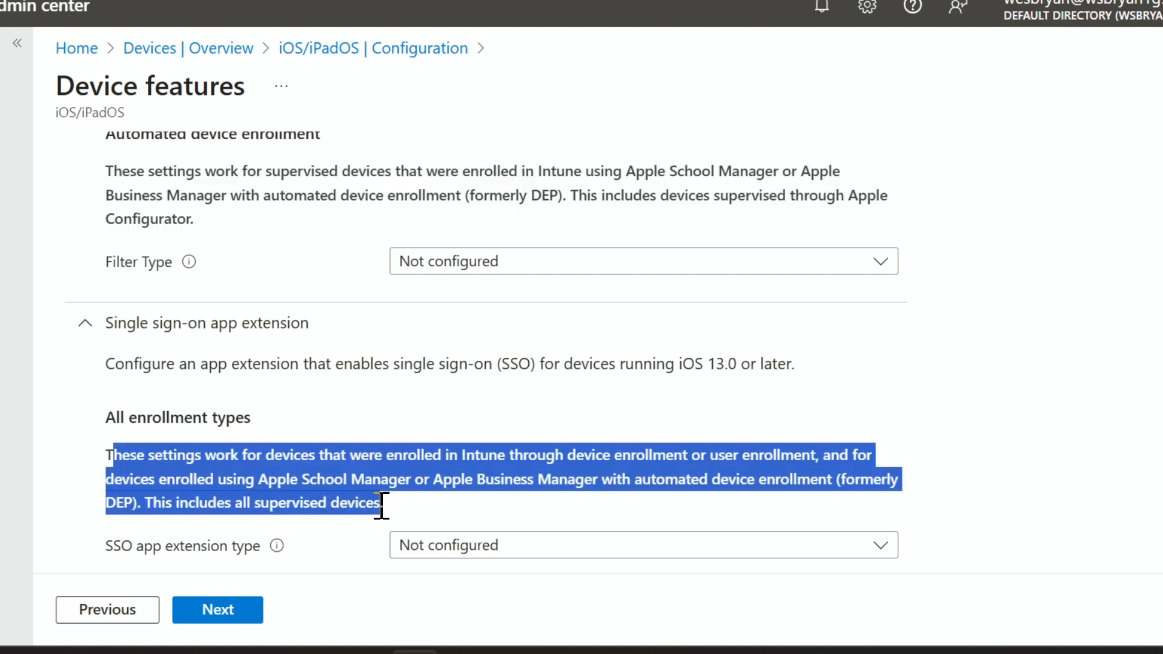
click(716, 454)
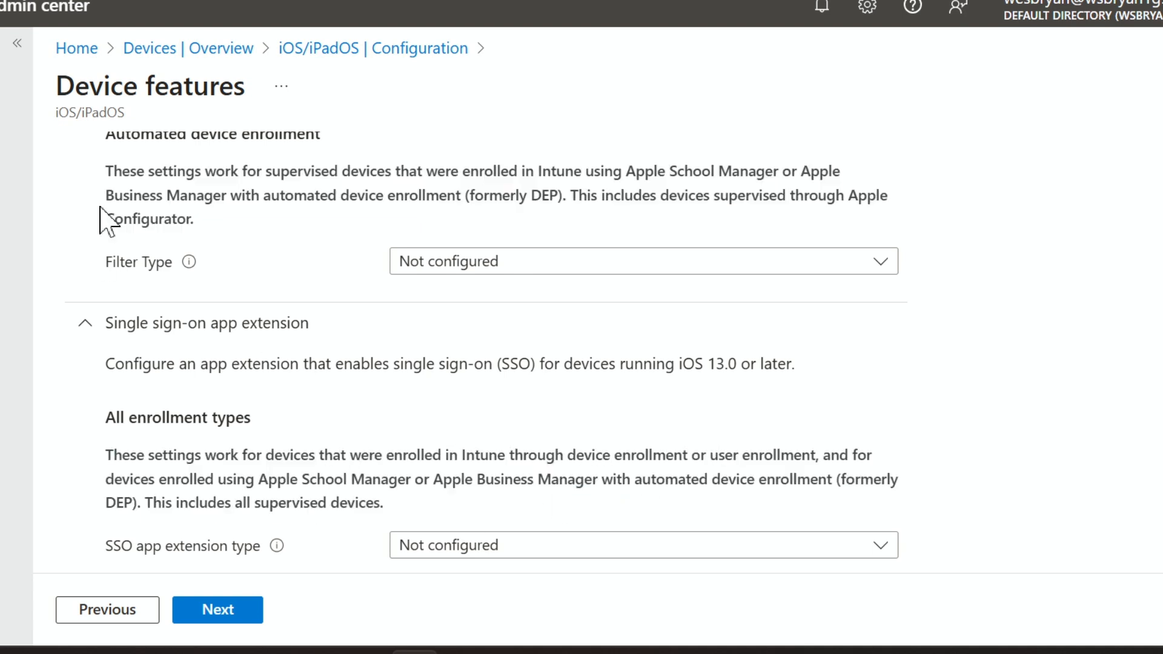
drag(710, 455, 825, 455)
scroll(215, 395, down, 2)
scroll(219, 402, up, 6)
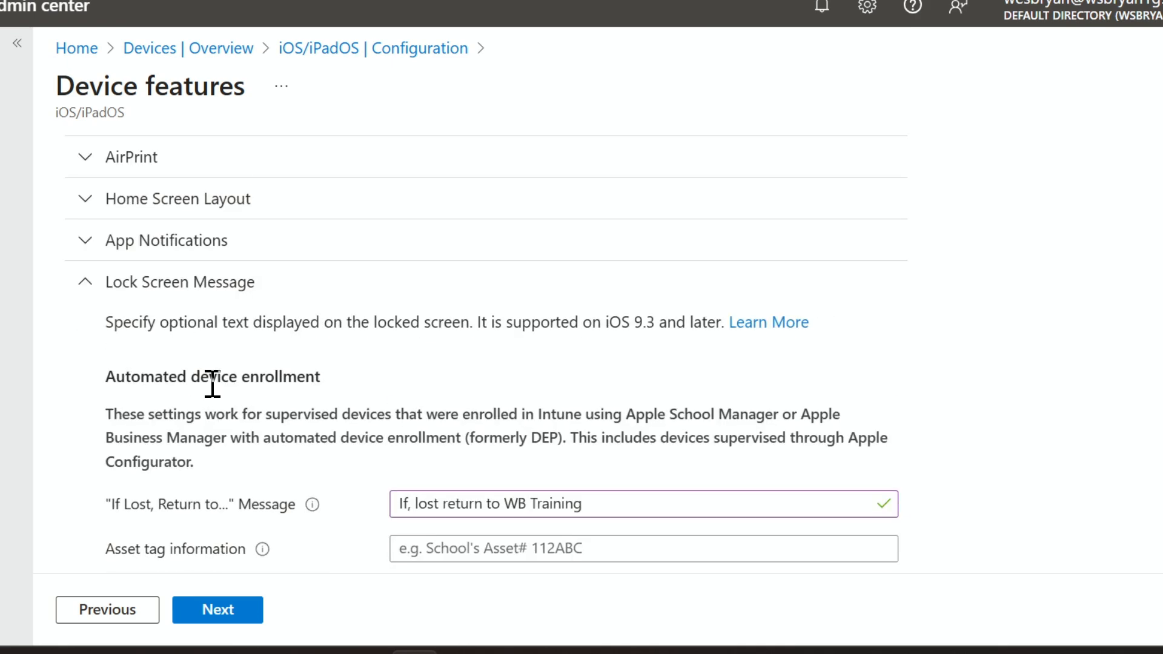
- Review the Lock Screen Message settings and continue to the profile's assignments
scroll(212, 384, up, 2)
scroll(212, 384, down, 4)
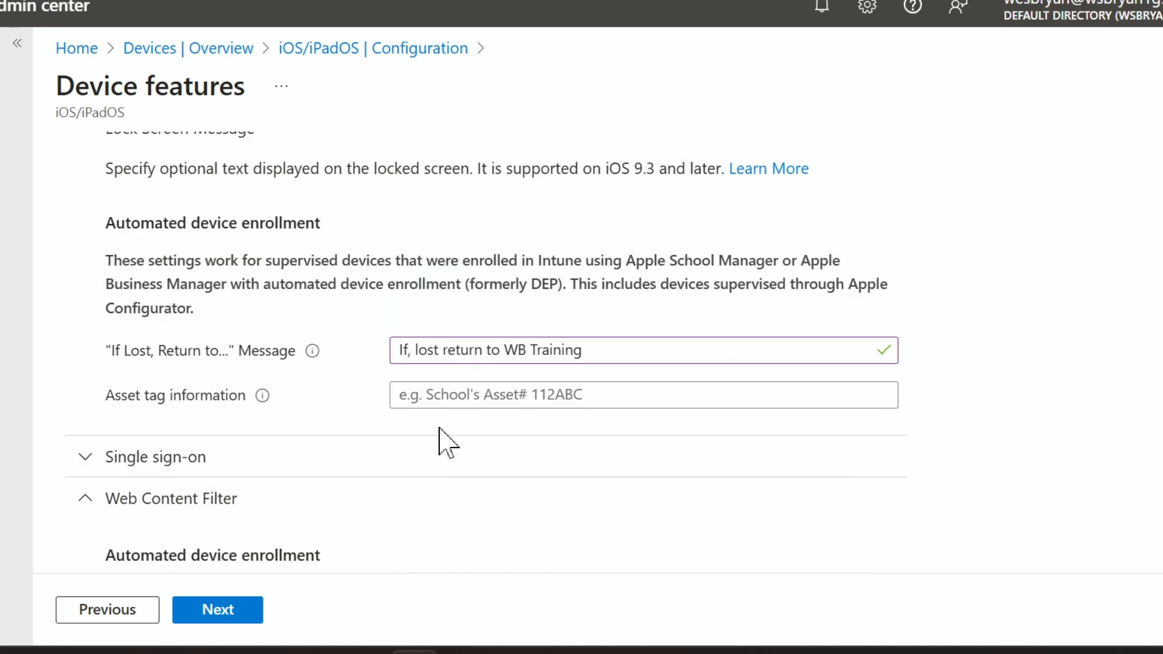
scroll(287, 427, up, 4)
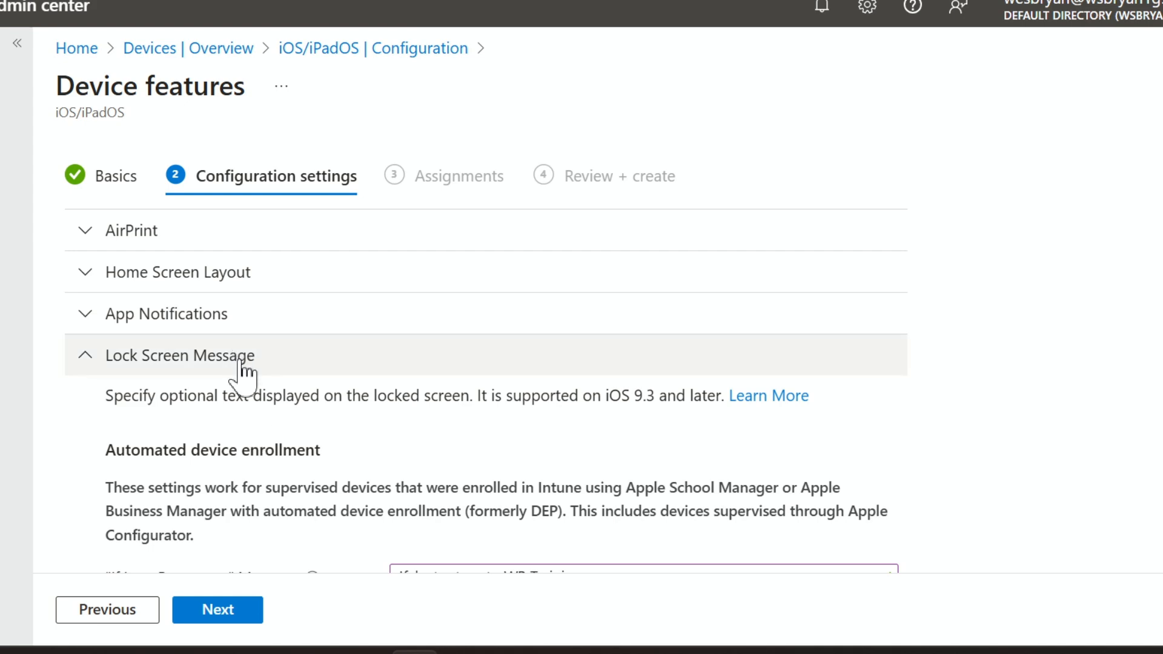
scroll(242, 362, down, 4)
scroll(298, 441, down, 2)
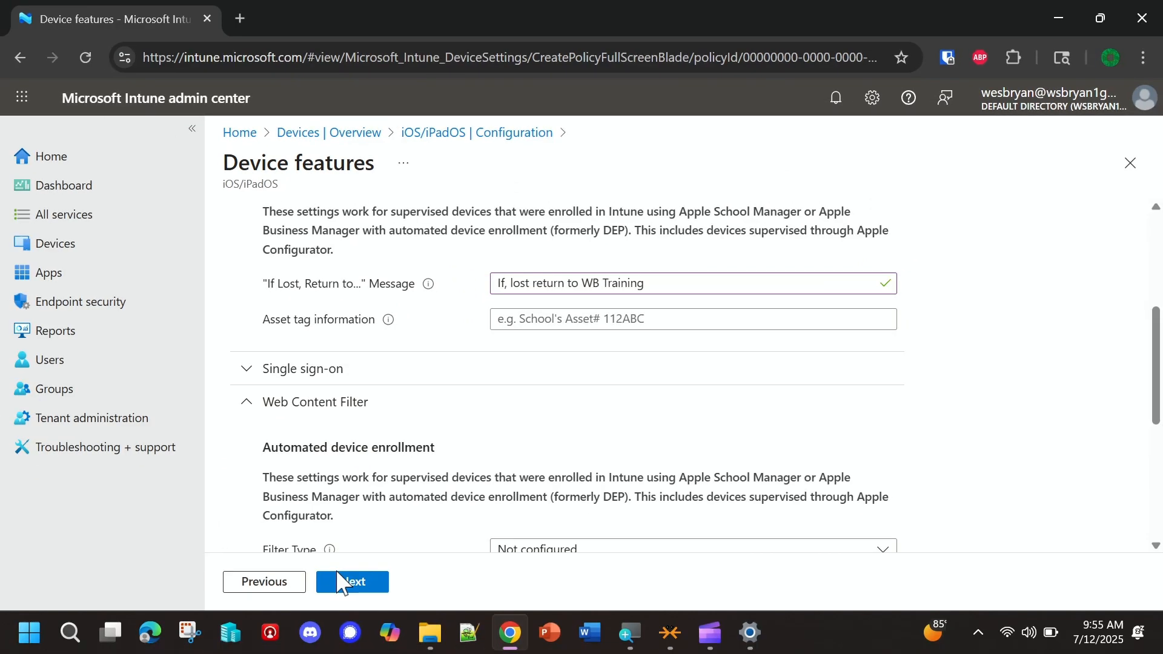
click(215, 608)
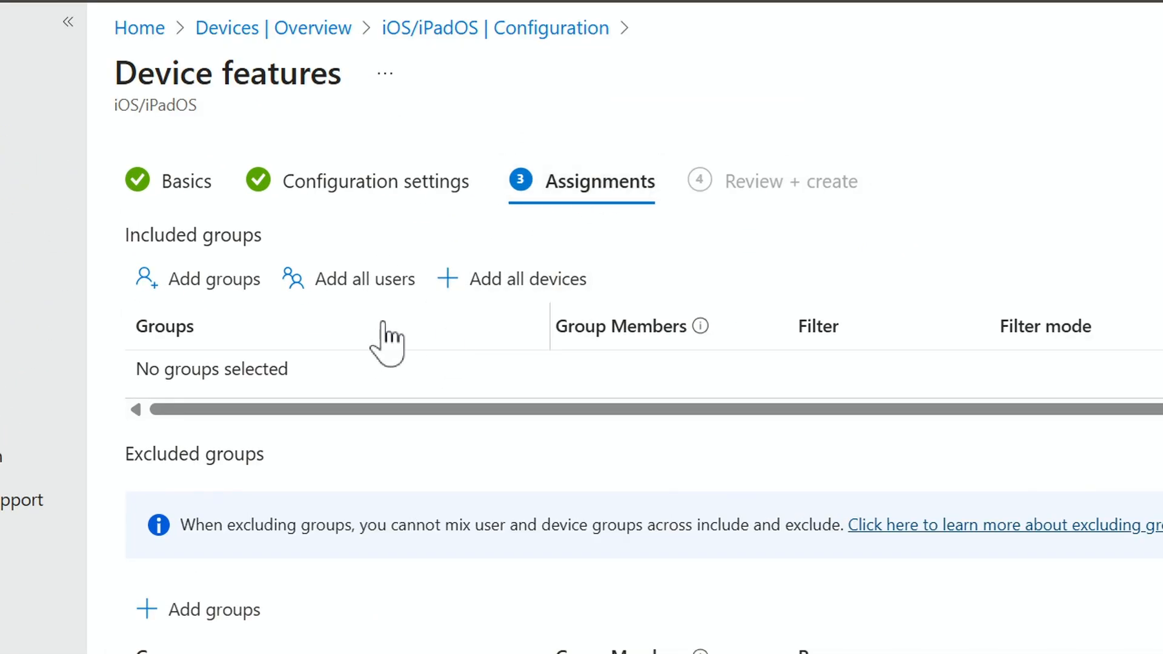
- Add all devices to the included groups and remove that assignment again
click(474, 276)
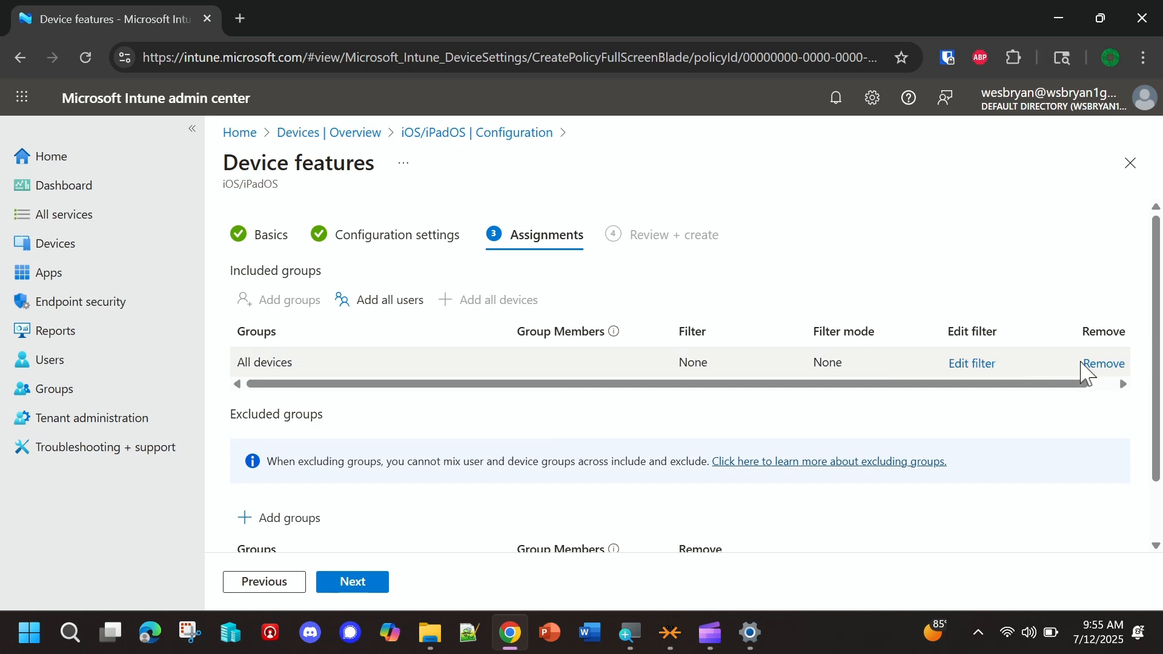
click(1103, 364)
- Search the groups for Sales and include the Sales group in the profile's assignments
click(276, 300)
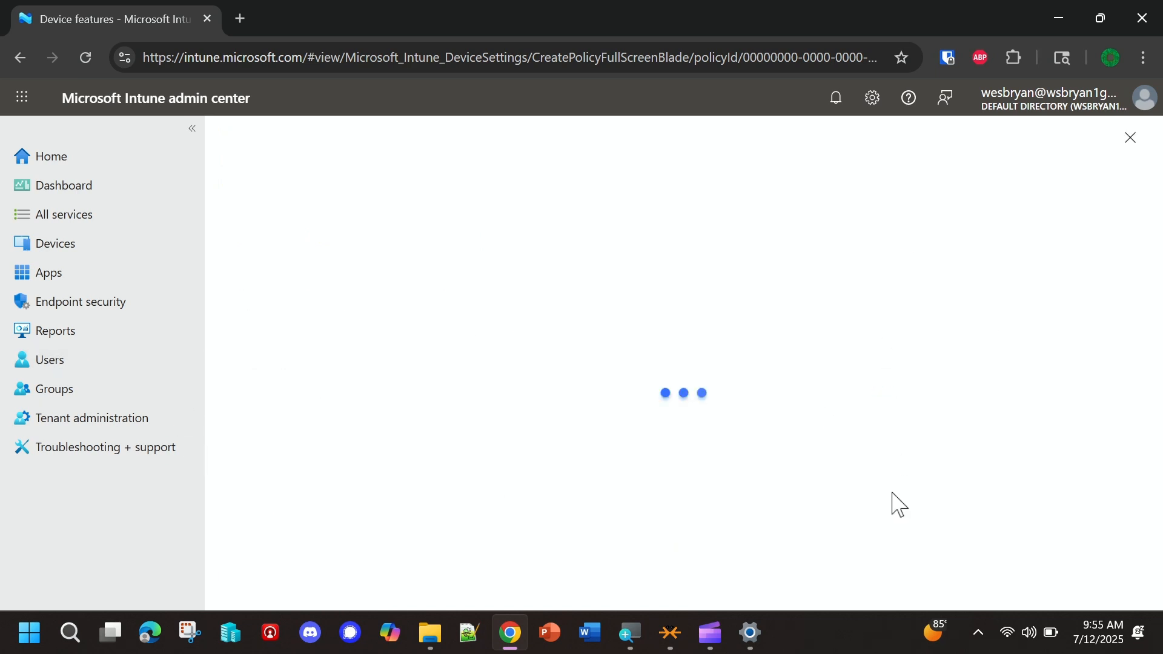
click(259, 279)
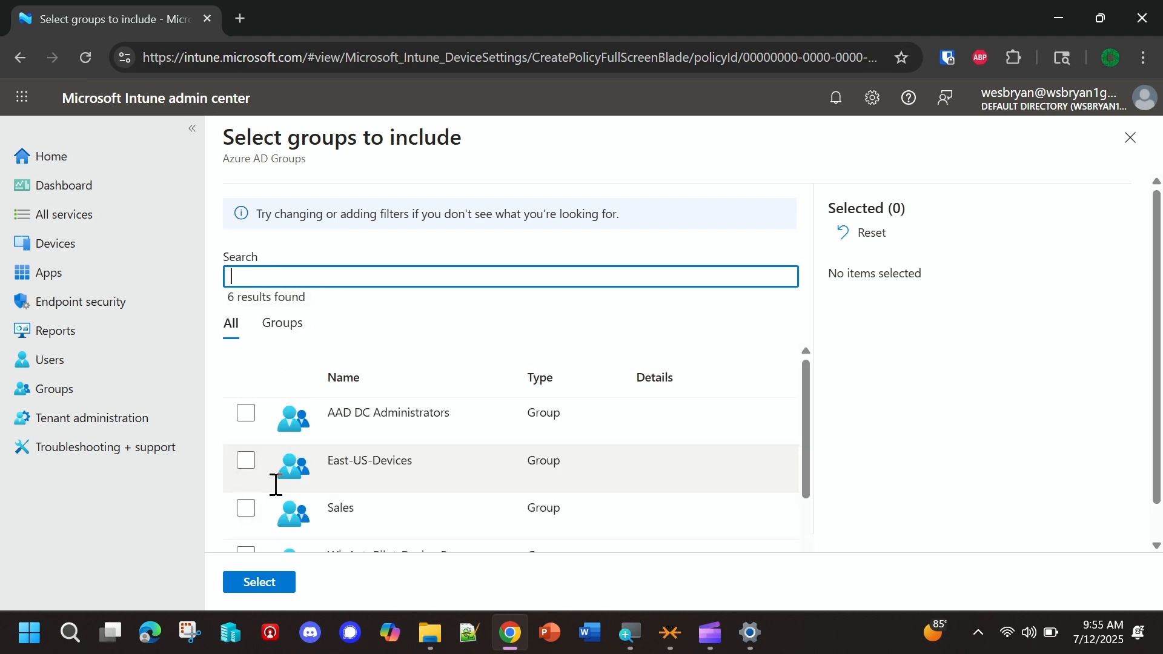
text(Sales)
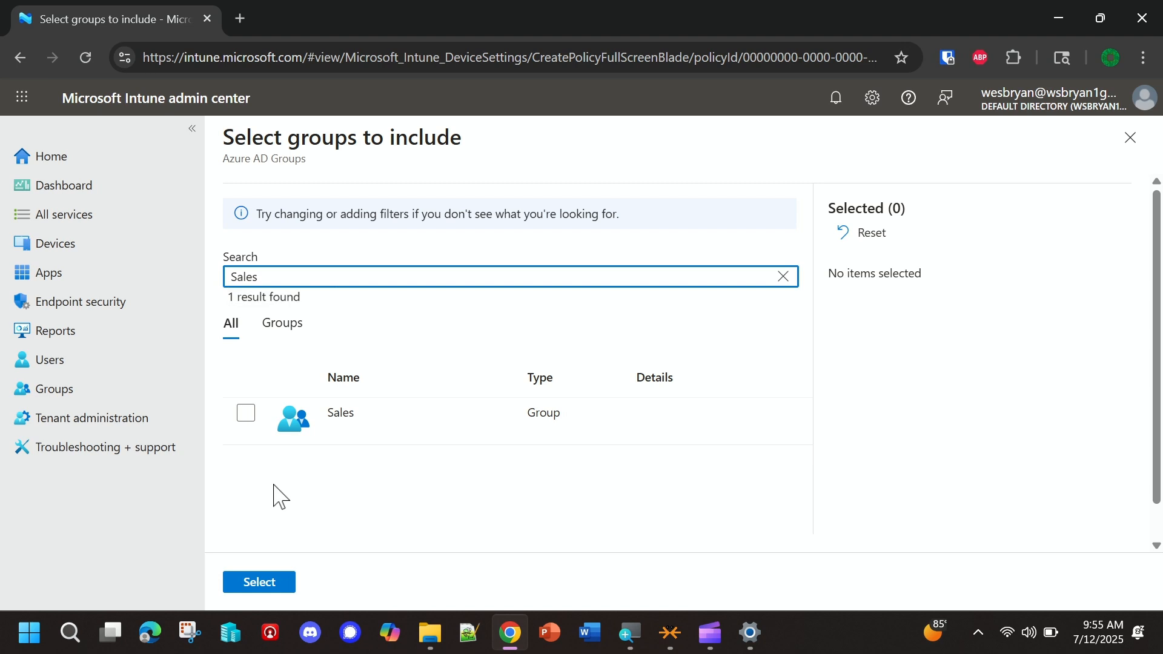
click(244, 415)
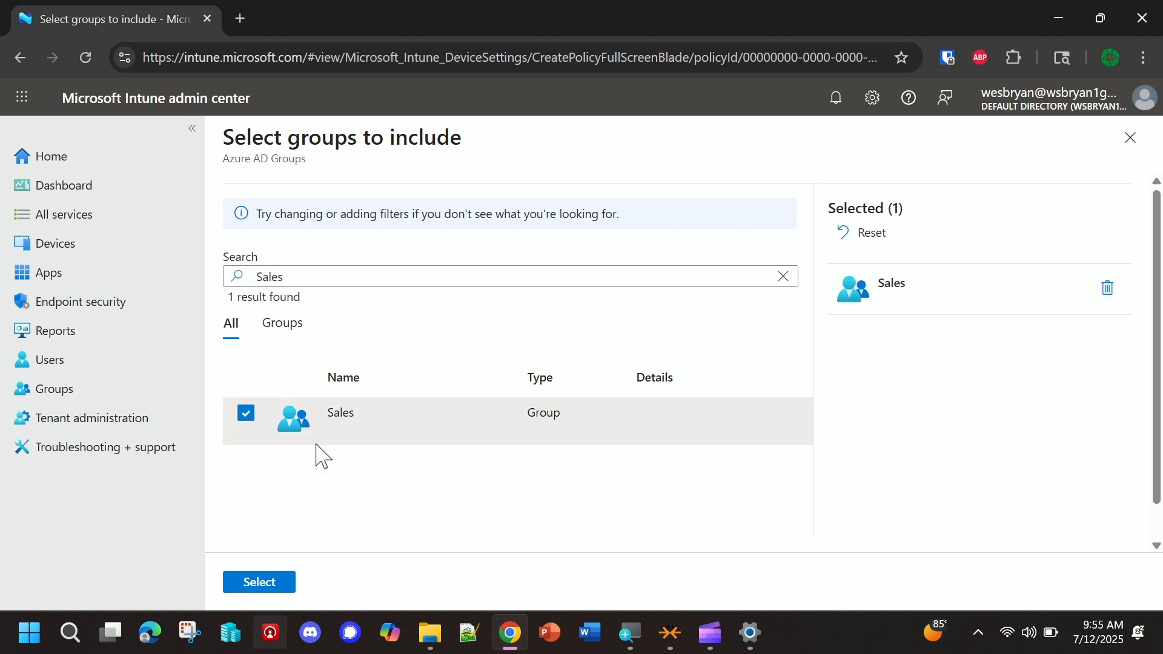
click(260, 582)
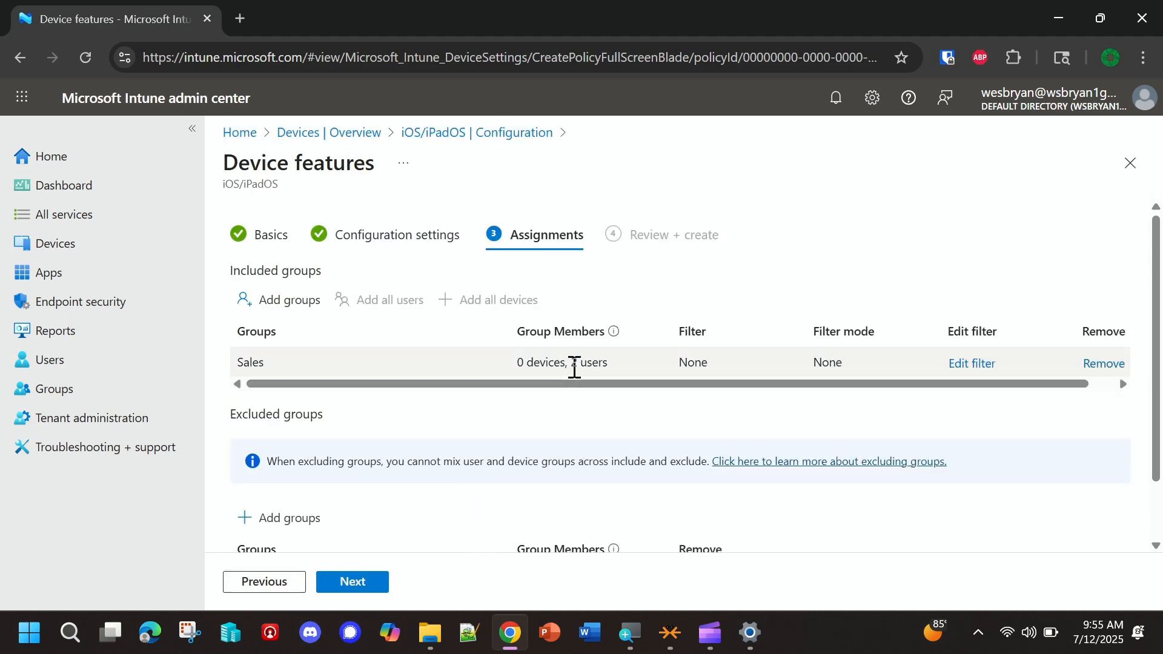
- Check the Sales group's members and the excluded groups, and continue to the review of the profile
drag(517, 362, 562, 361)
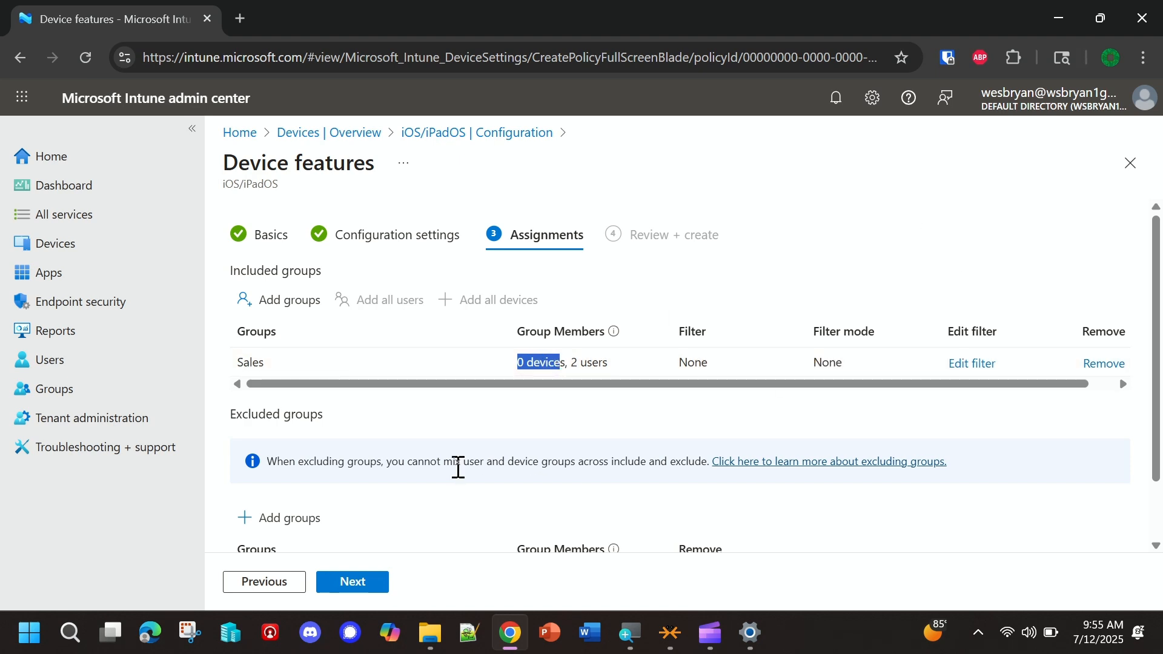
scroll(458, 468, down, 2)
scroll(455, 475, up, 2)
scroll(398, 459, down, 2)
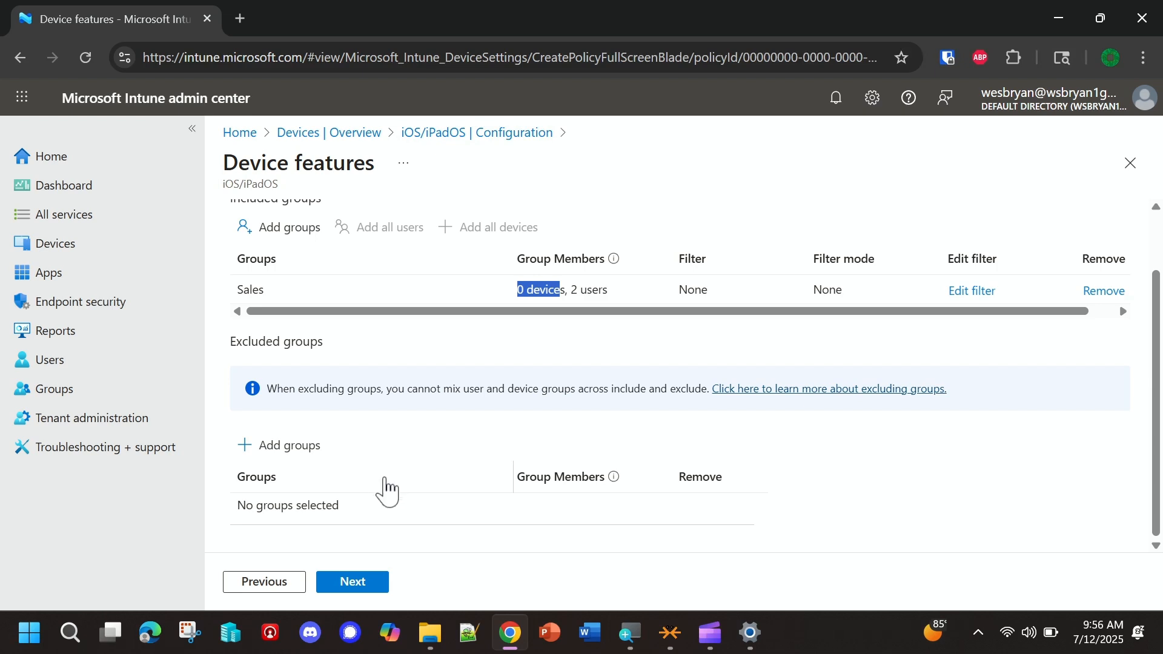
scroll(387, 490, up, 2)
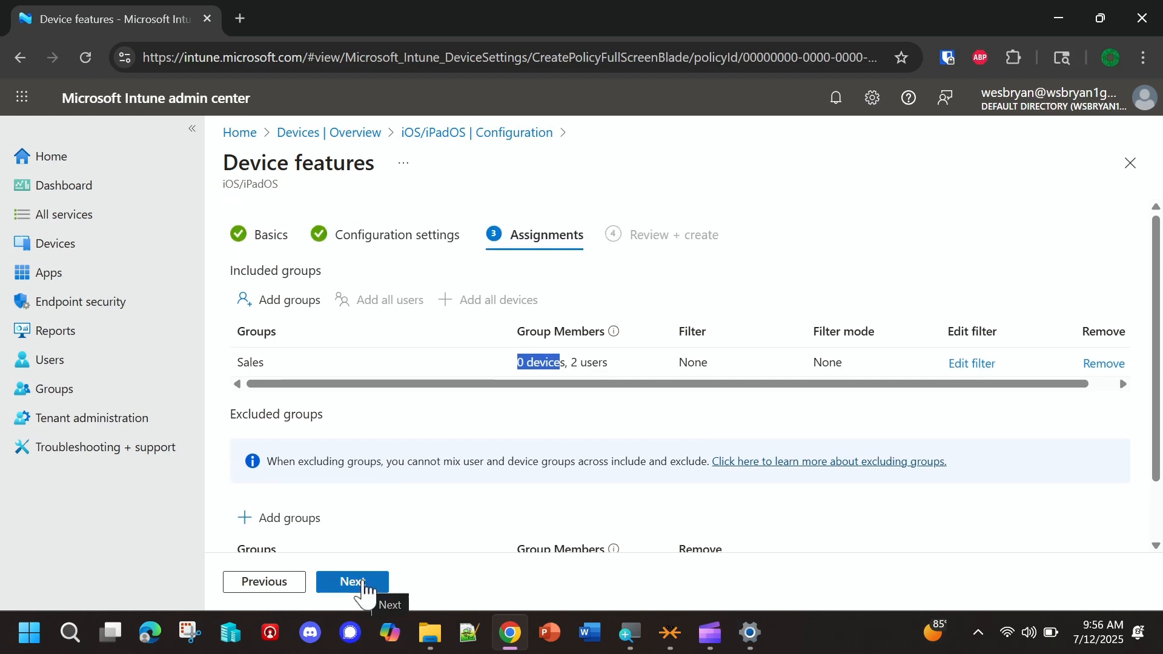
click(354, 582)
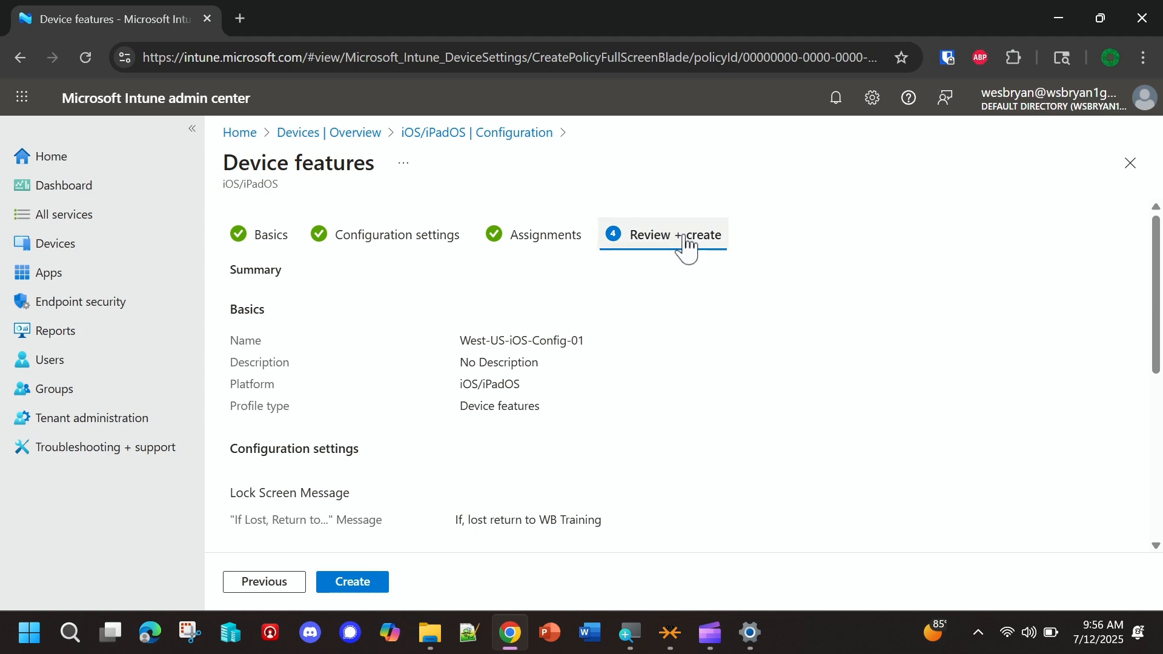
- Review the summary of basics, configuration settings and assignments, and create the profile
scroll(527, 391, down, 6)
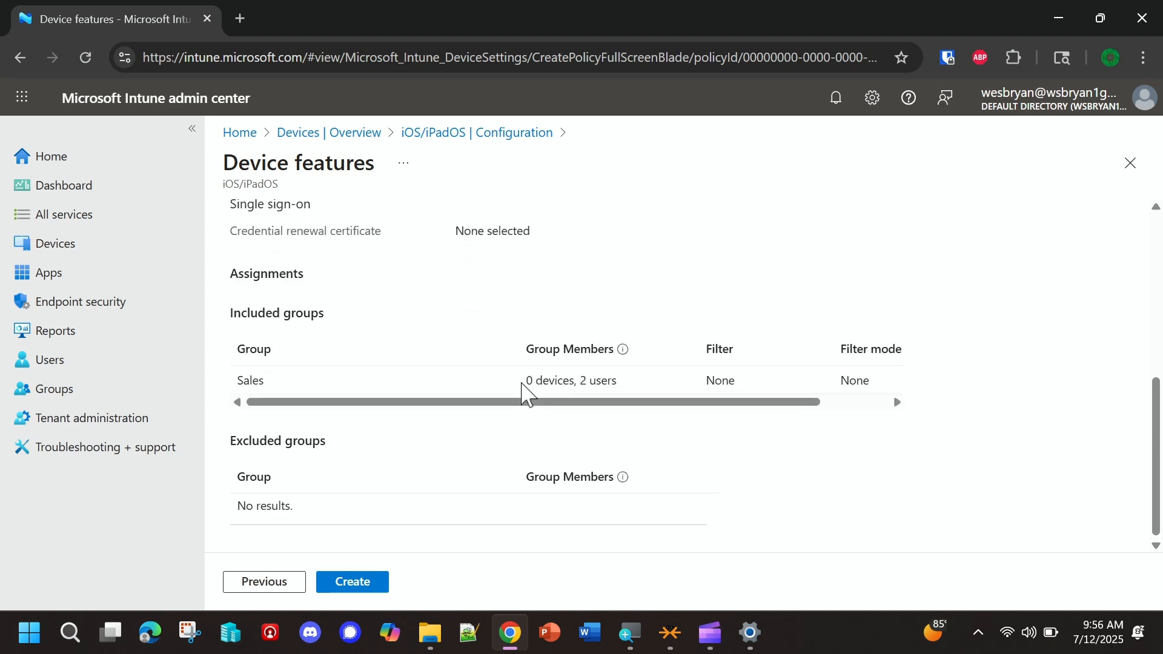
scroll(395, 294, up, 8)
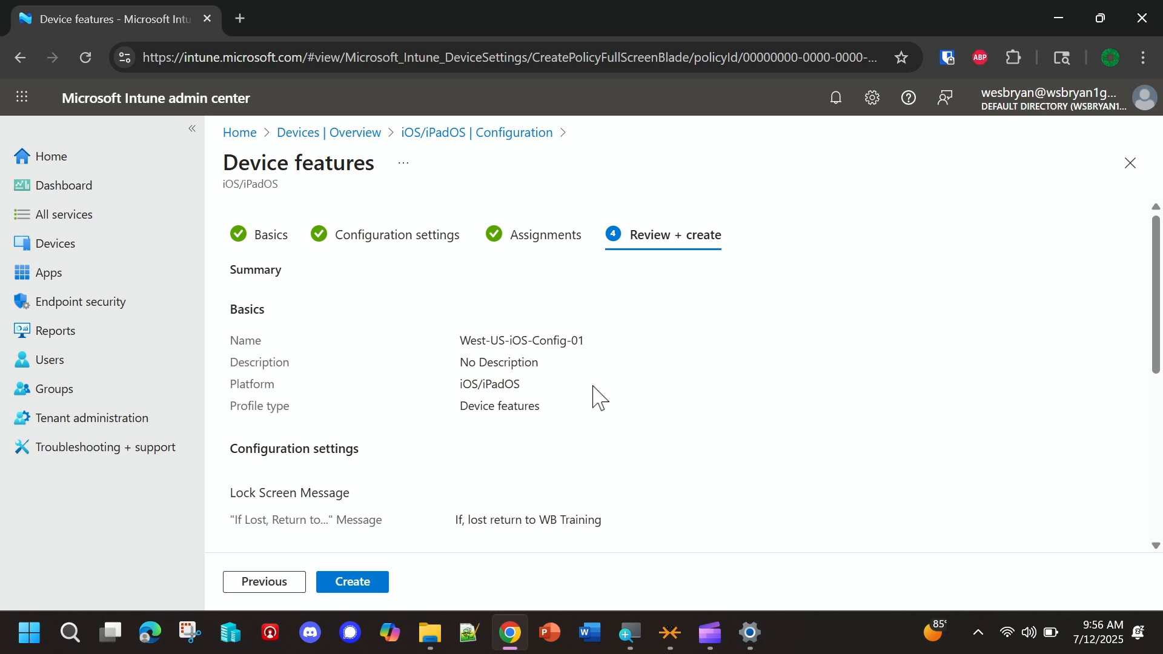
scroll(595, 393, down, 5)
scroll(597, 397, up, 5)
click(355, 587)
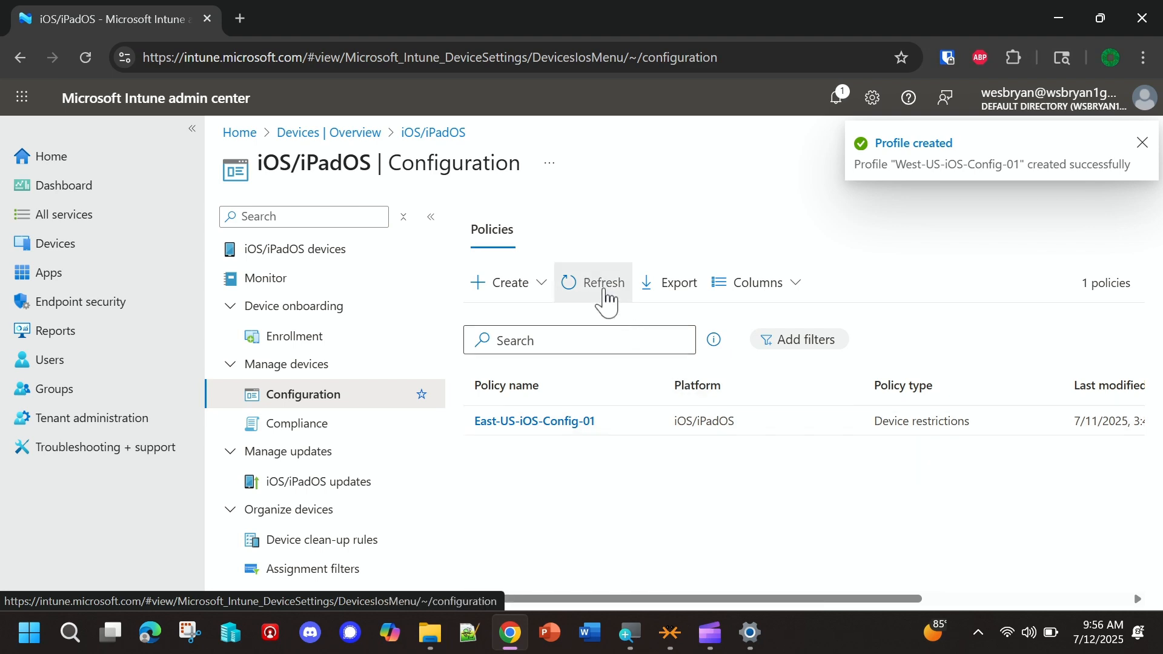
- Refresh the policy list, open the West-US-iOS-Config-01 profile and look over its status reports
click(605, 295)
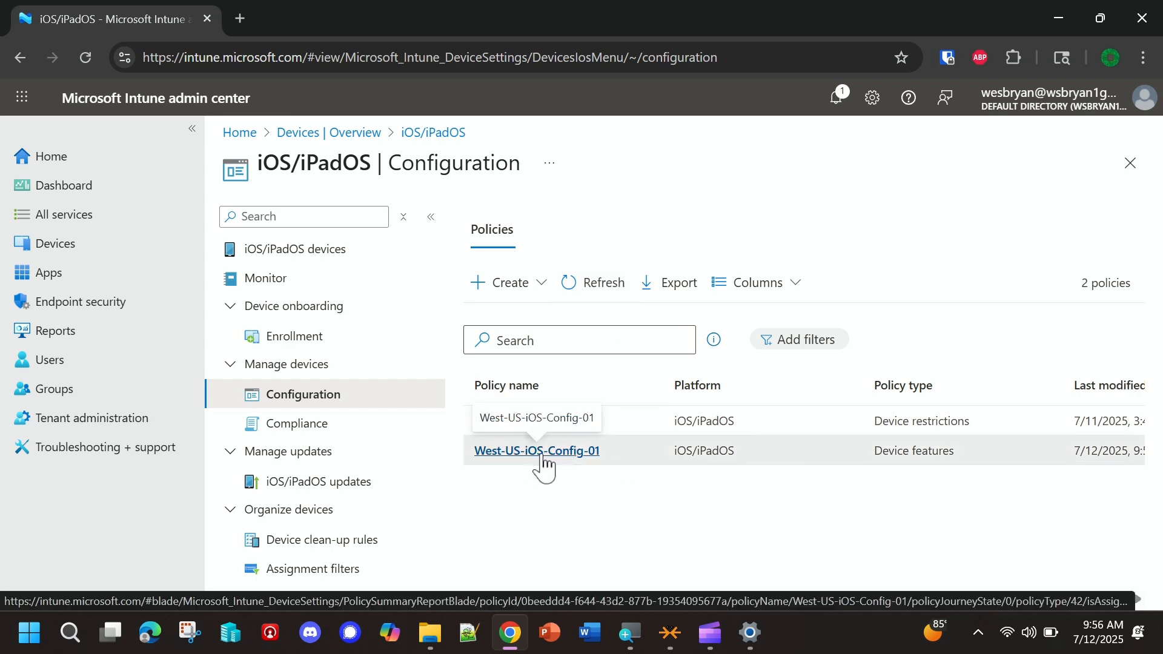
click(543, 462)
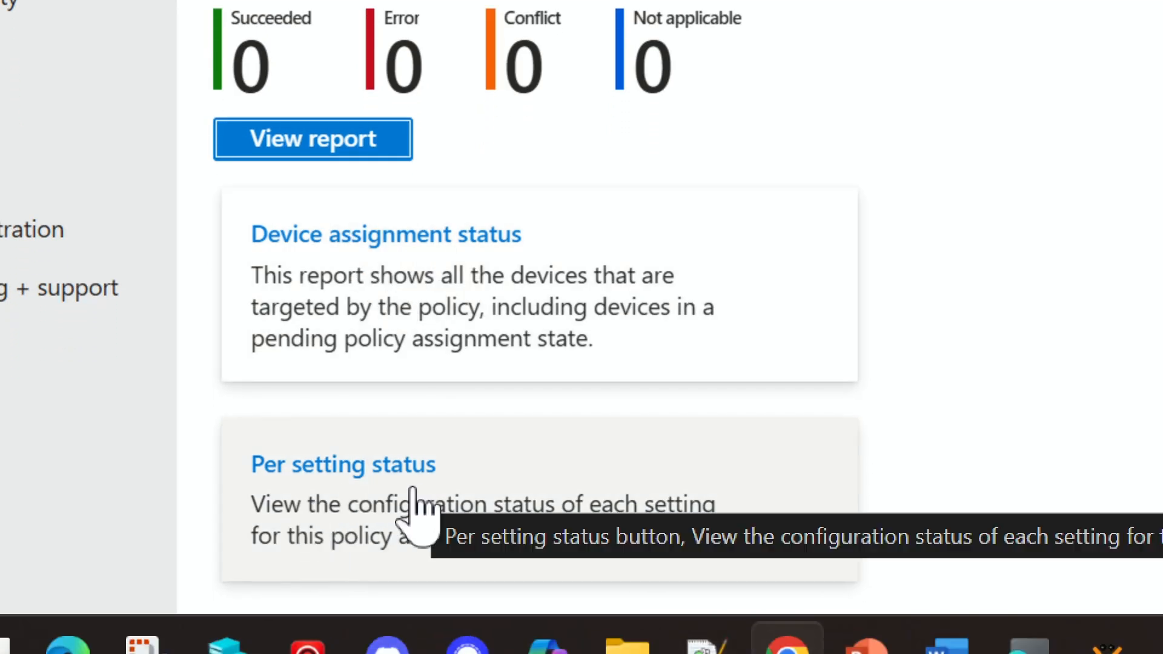
scroll(417, 376, down, 3)
scroll(416, 374, down, 6)
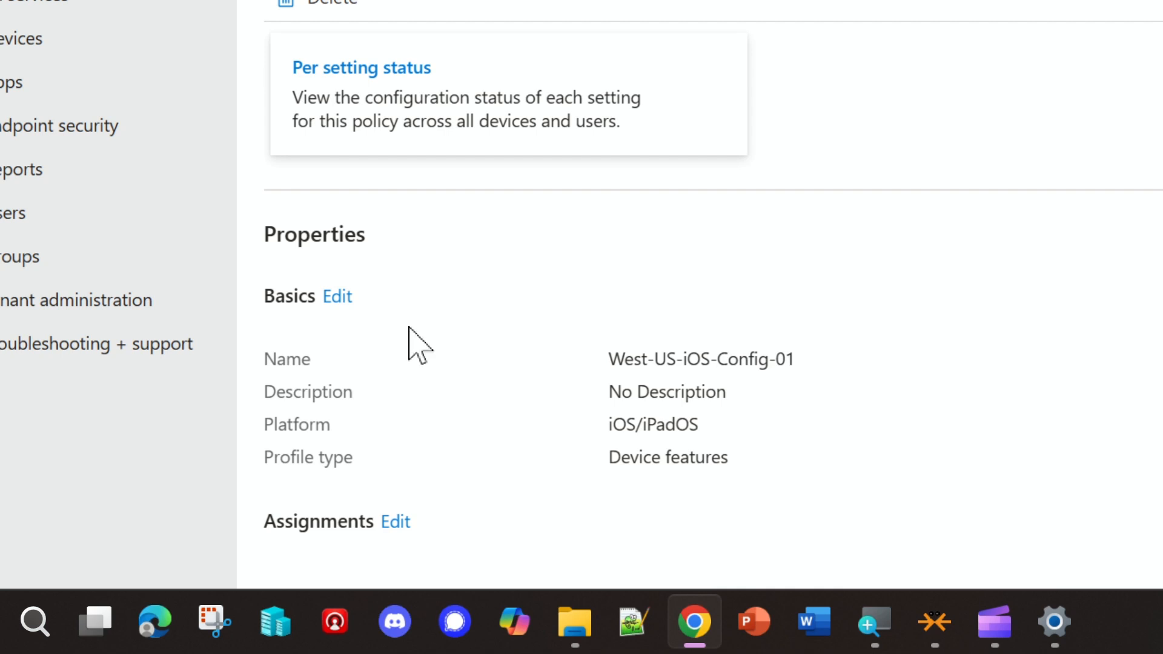
- Examine the profile's name, assignments, scope tags and configuration settings, and return to the iOS/iPadOS configuration policies
drag(611, 358, 809, 364)
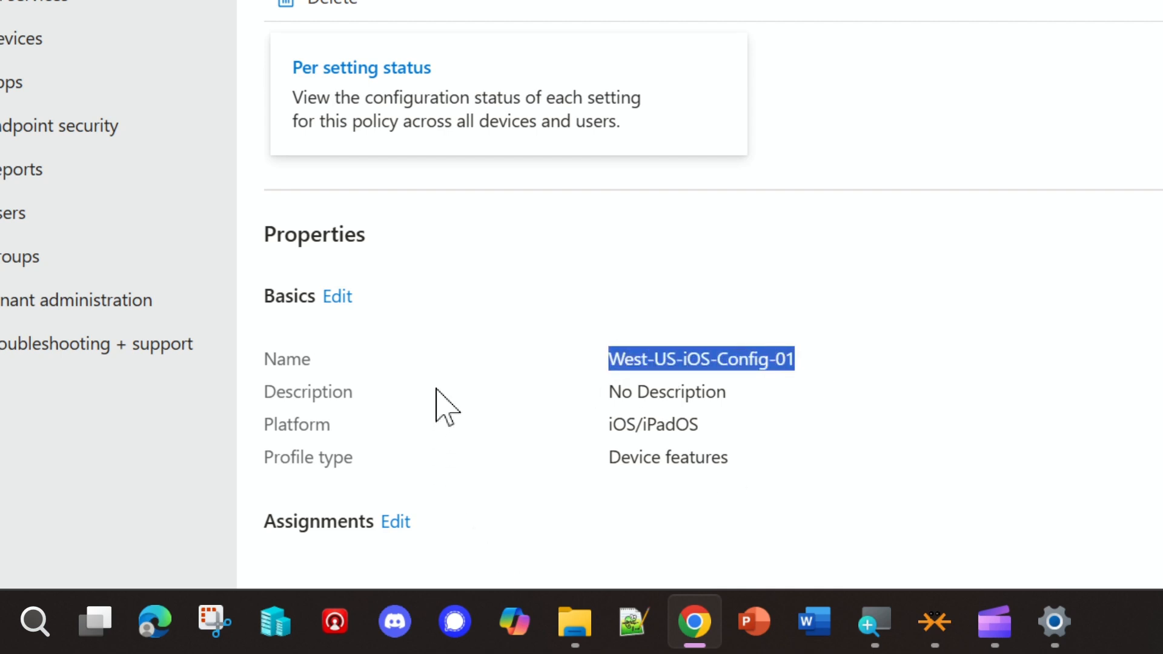
scroll(447, 407, down, 4)
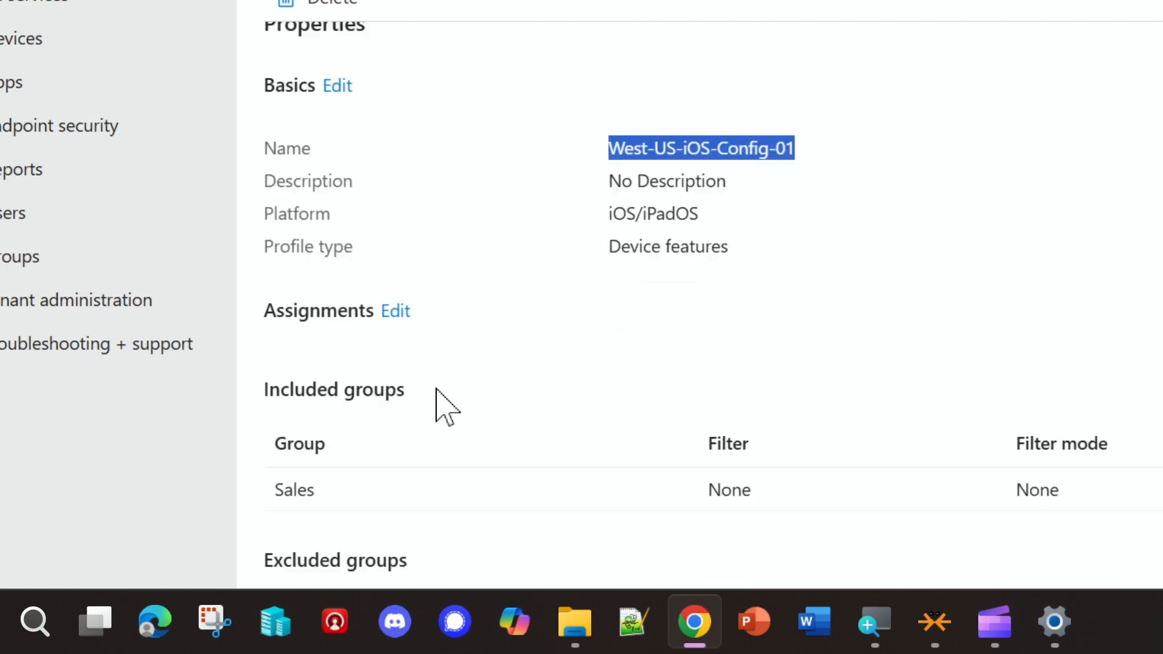
scroll(630, 354, up, 4)
scroll(656, 371, down, 8)
scroll(659, 360, down, 1)
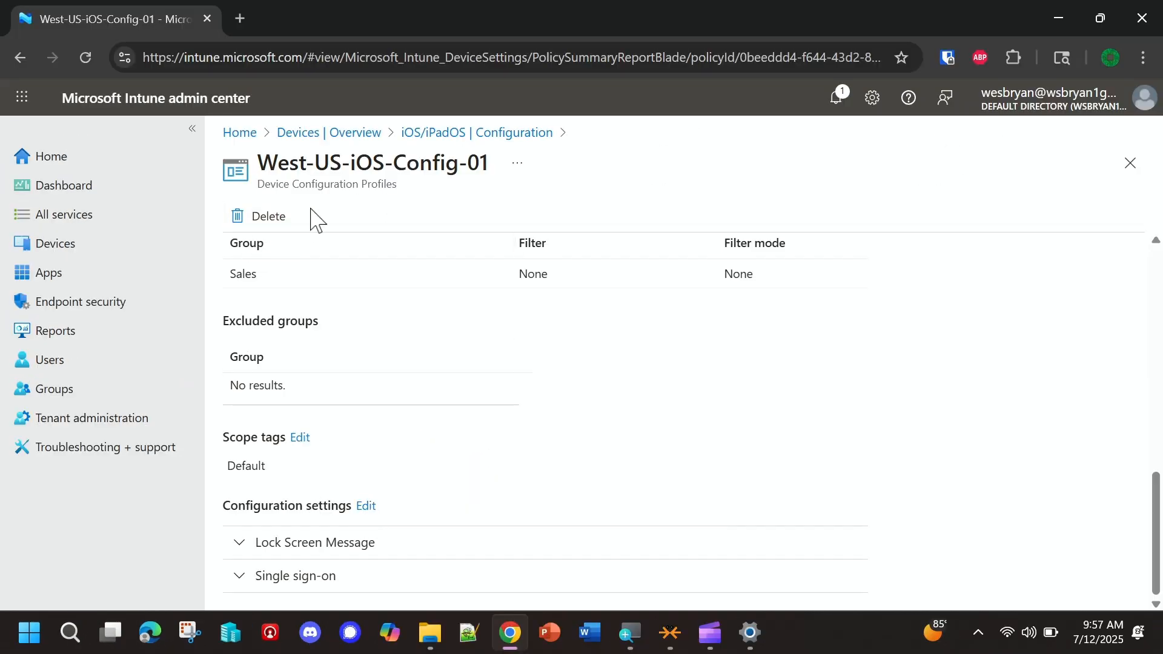
click(439, 135)
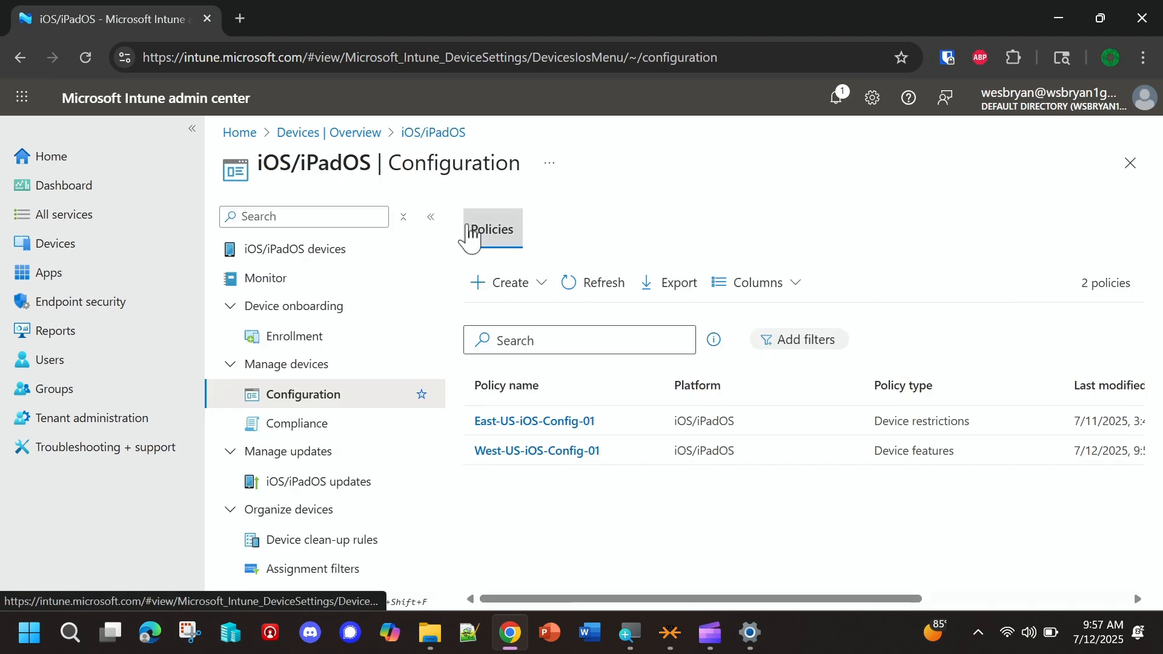